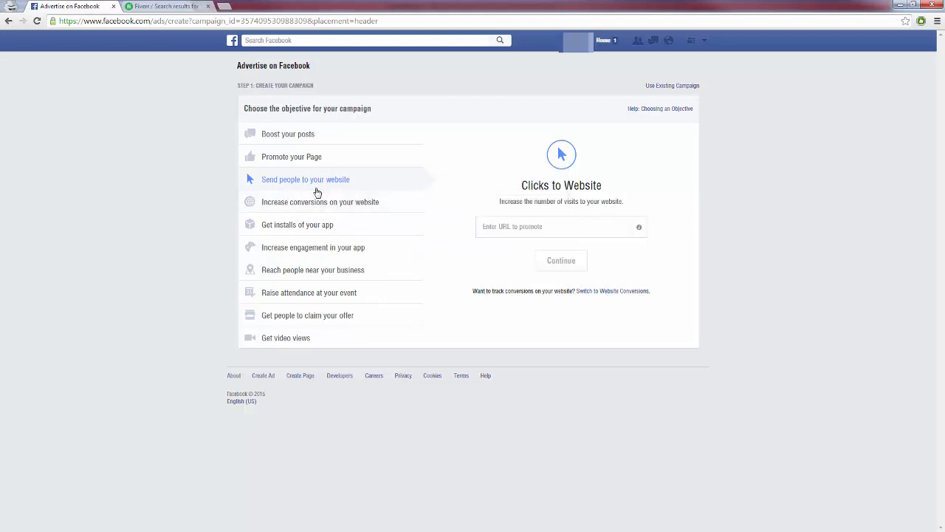
left_click(522, 228)
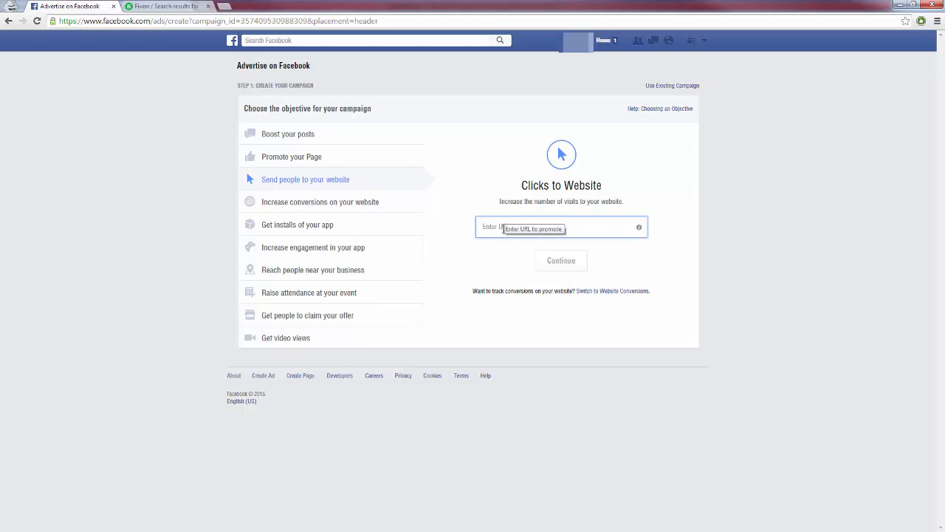
type("http://www.squeezepage.com/")
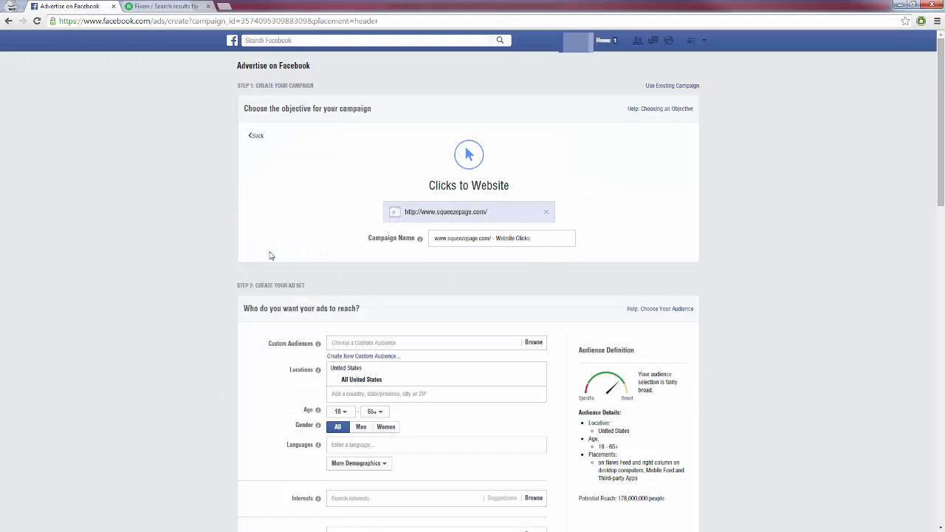
Restrict the ad set's audience gender to Women
scroll(236, 262, "down", 3)
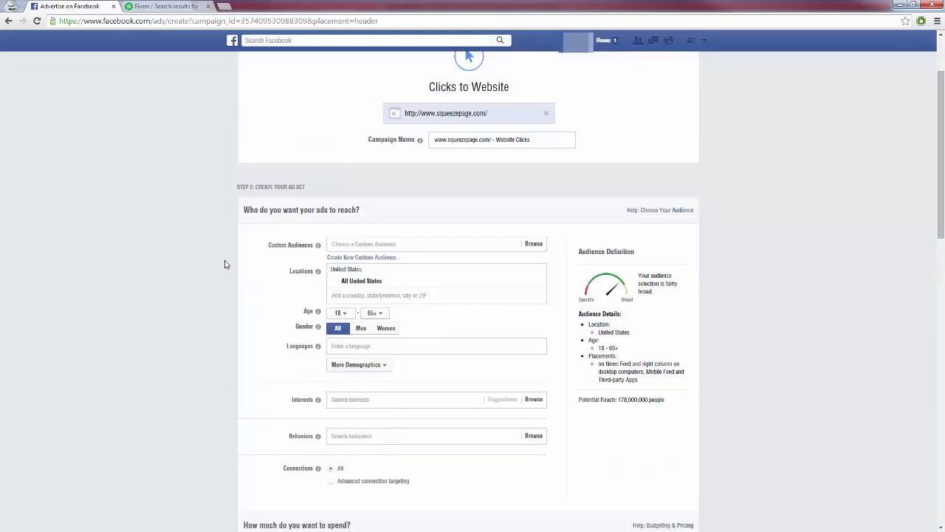
scroll(225, 264, "down", 1)
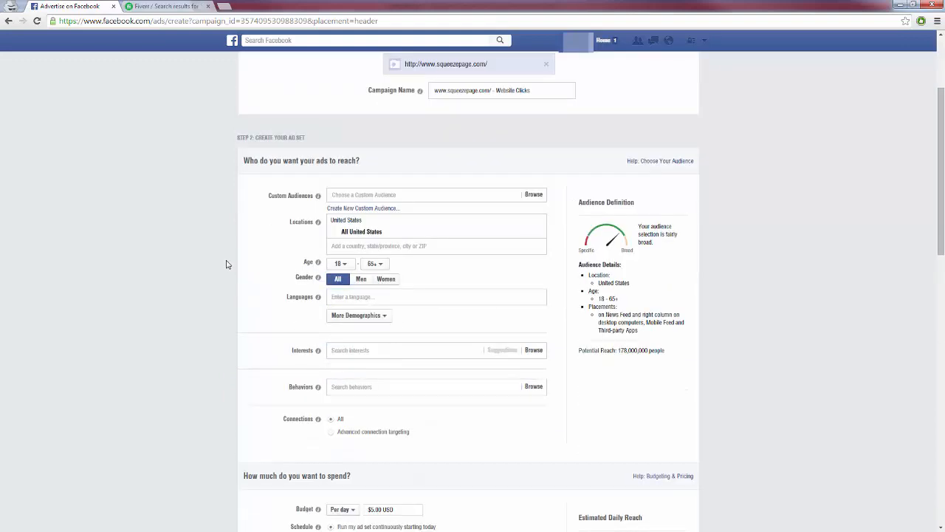
scroll(225, 264, "down", 1)
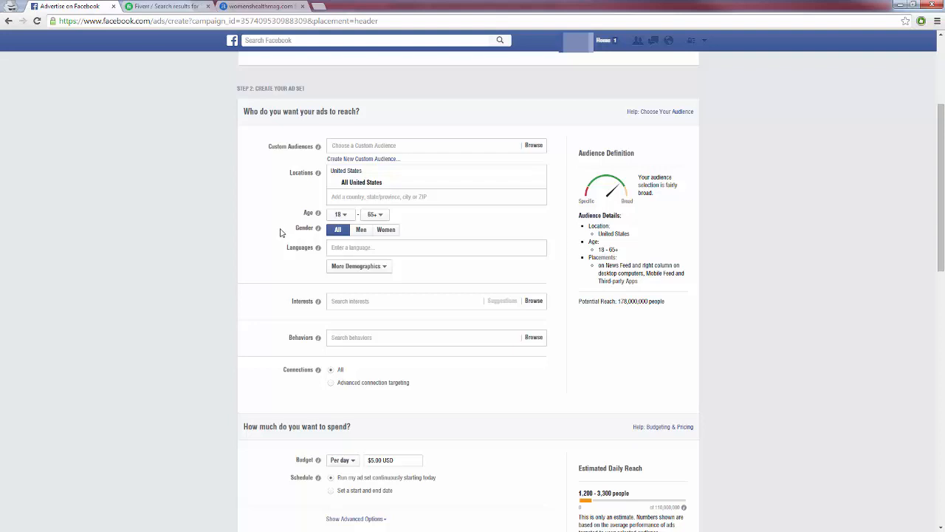
left_click(384, 232)
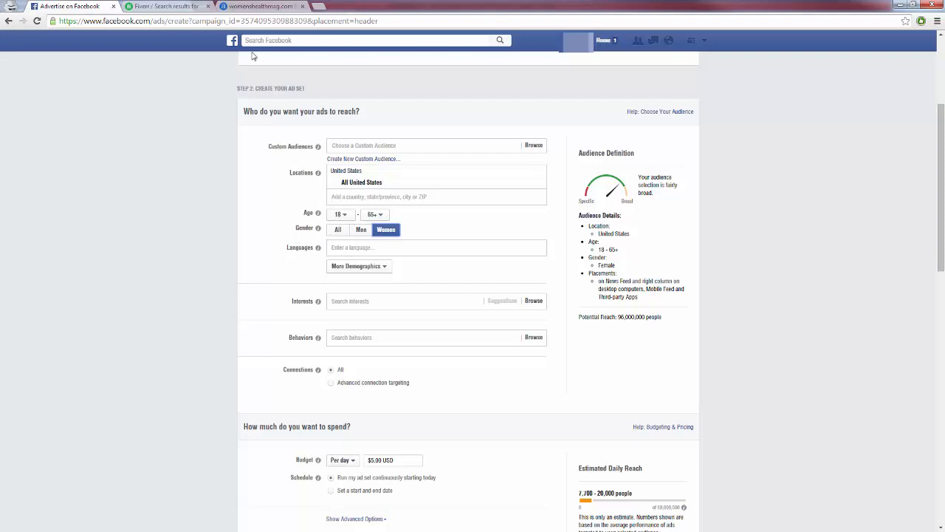
Switch to the Alexa report for womenshealthmag.com and examine its visitors' gender, education, browsing location and countries
left_click(255, 5)
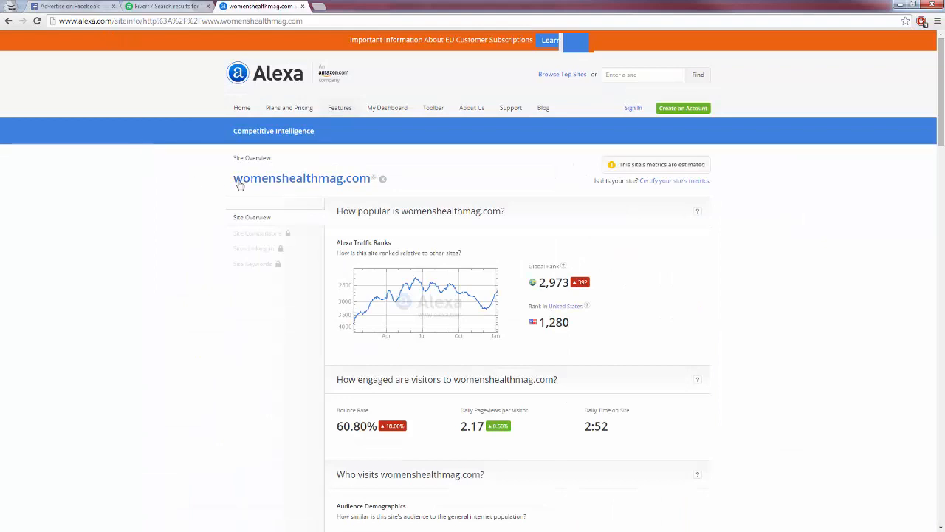
mouse_move(267, 232)
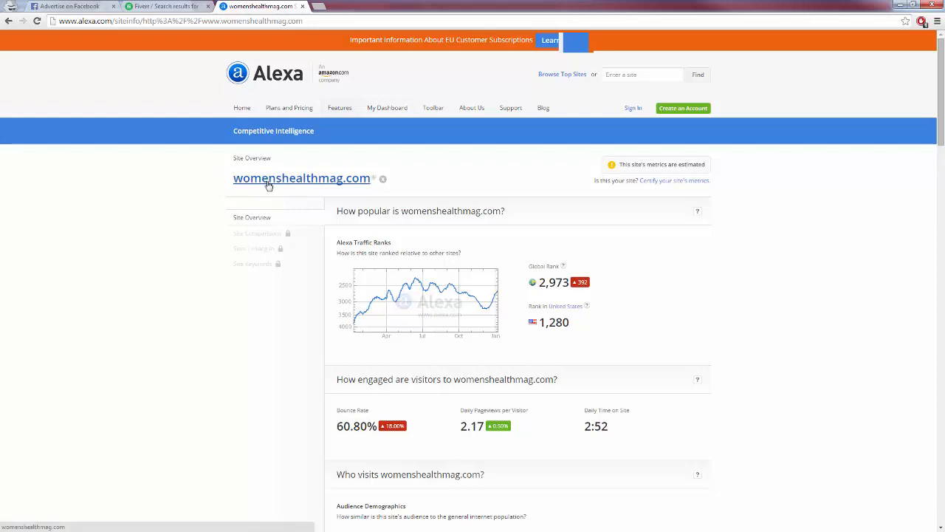
scroll(289, 273, "down", 1)
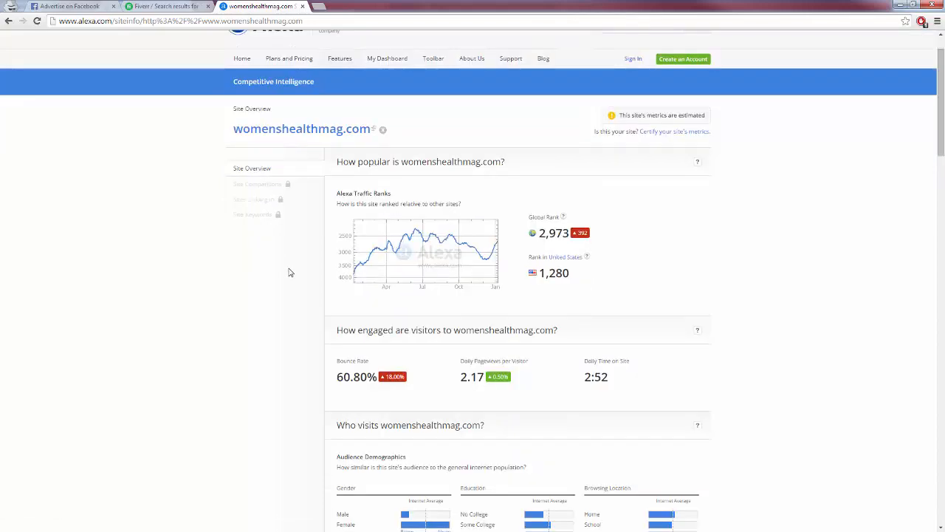
scroll(290, 269, "down", 3)
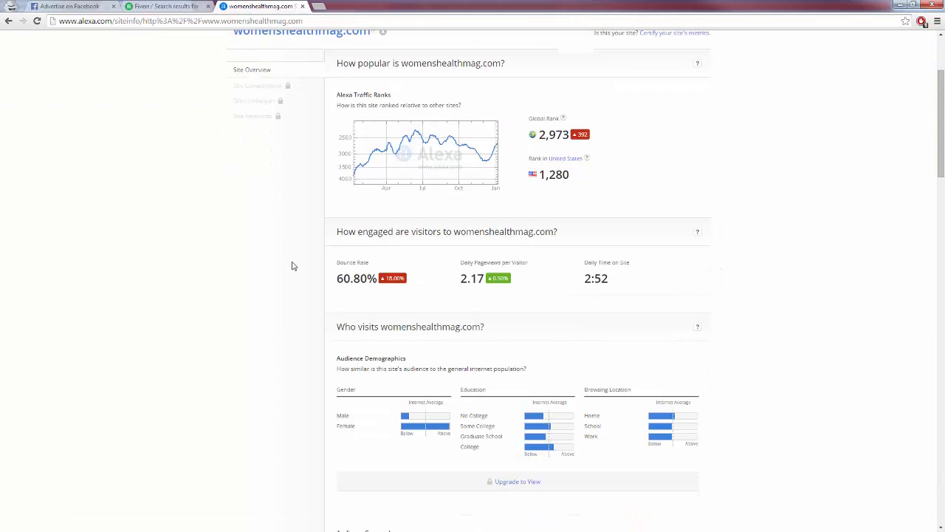
scroll(305, 307, "down", 1)
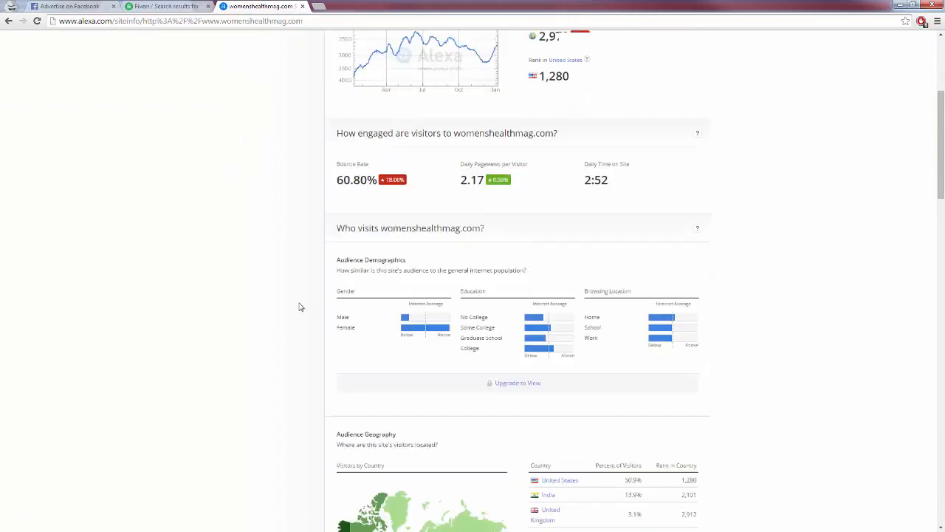
left_click_drag(344, 228, 393, 228)
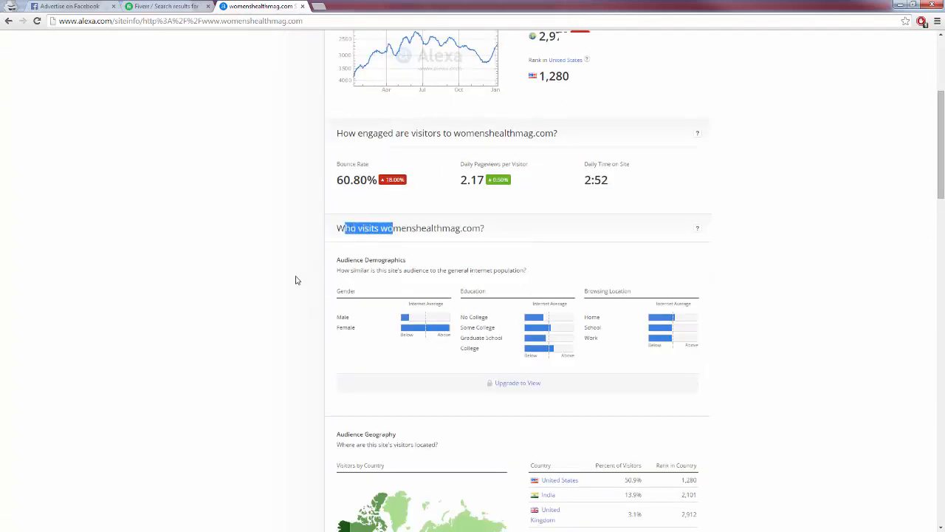
left_click(297, 280)
scroll(332, 358, "down", 1)
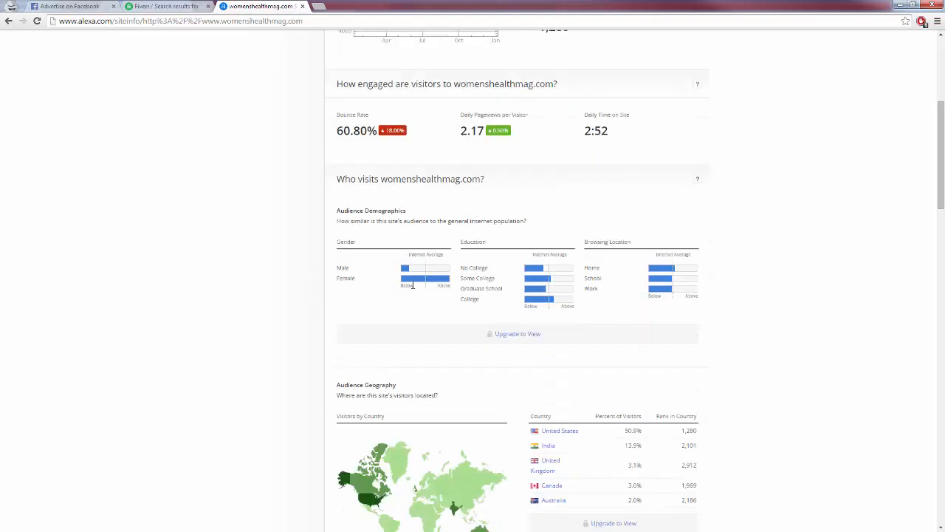
mouse_move(434, 285)
mouse_move(529, 303)
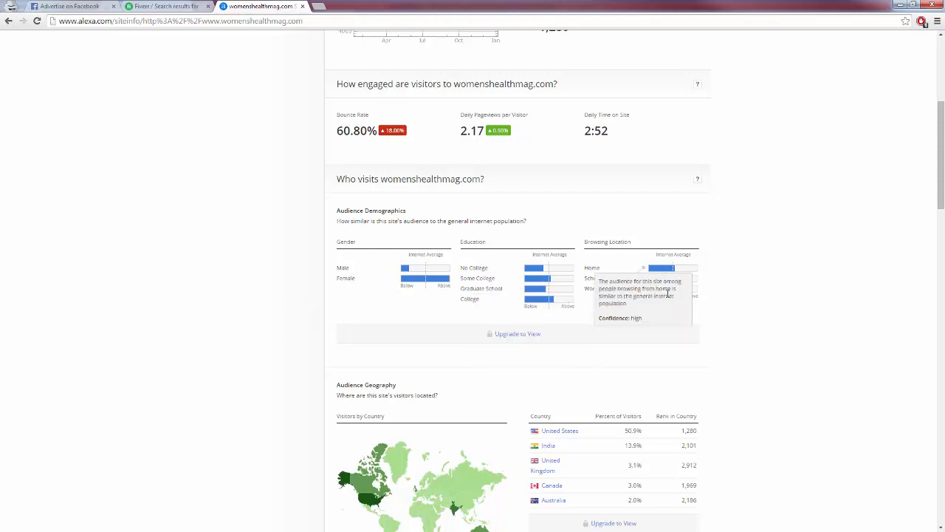
scroll(613, 306, "down", 1)
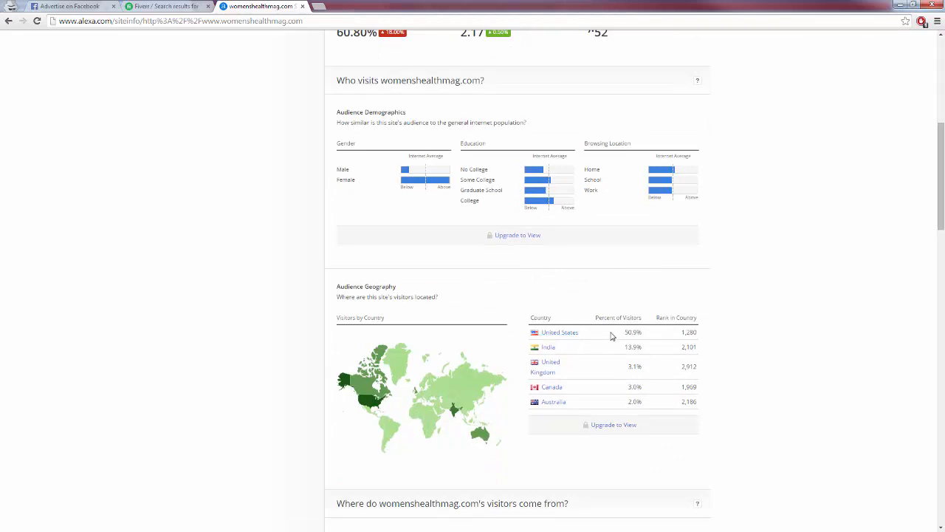
scroll(580, 316, "down", 3)
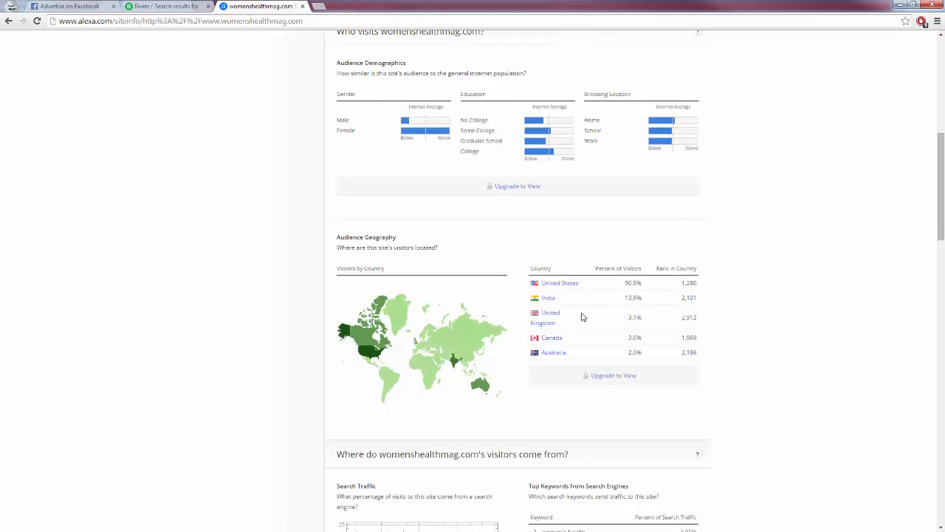
scroll(580, 316, "up", 4)
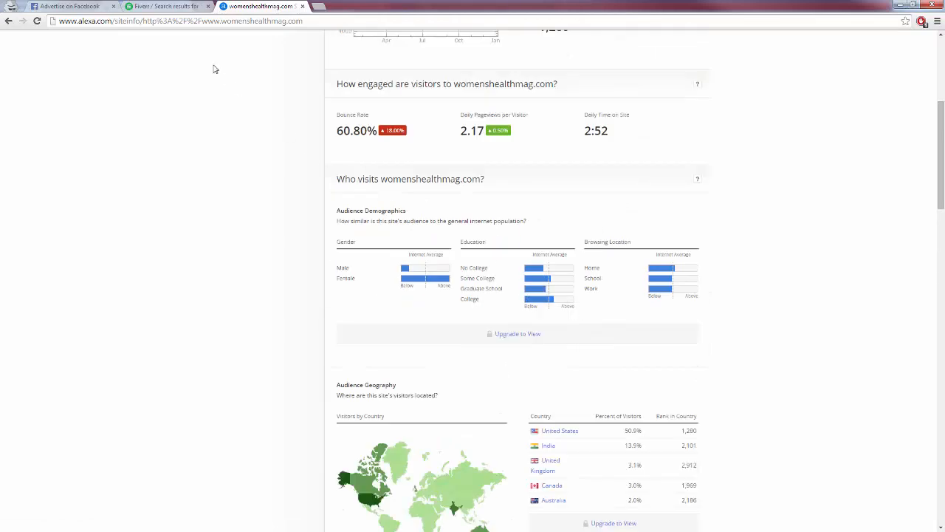
Return to the Facebook ad setup and set the audience's maximum age to 50
left_click(66, 6)
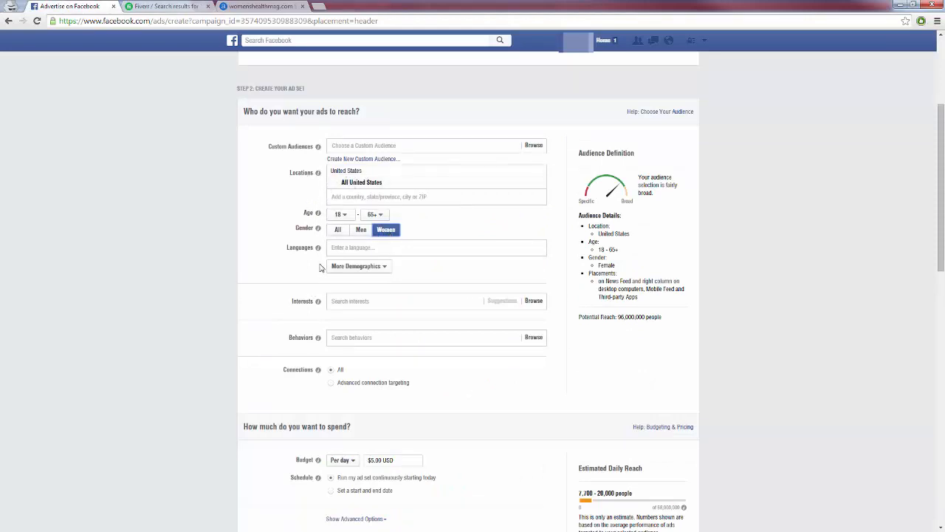
mouse_move(318, 248)
left_click(375, 214)
scroll(378, 280, "down", 5)
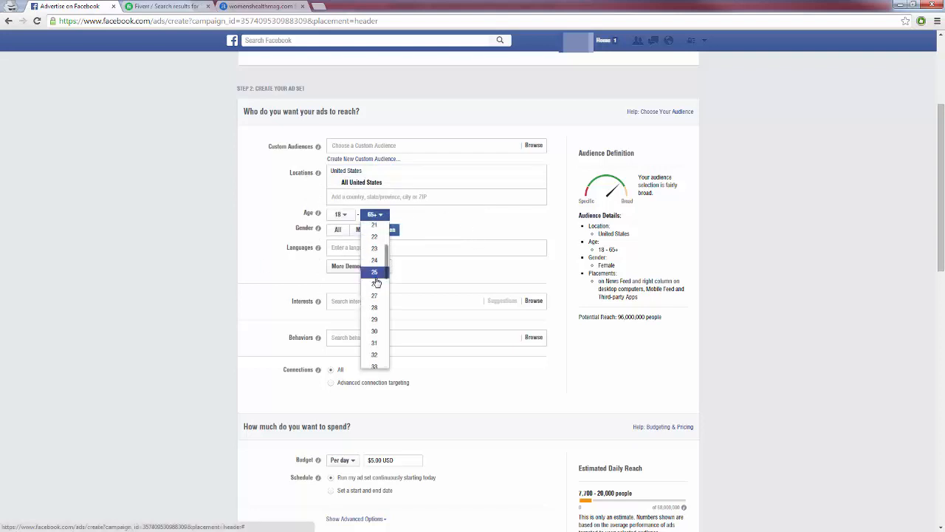
scroll(380, 295, "down", 2)
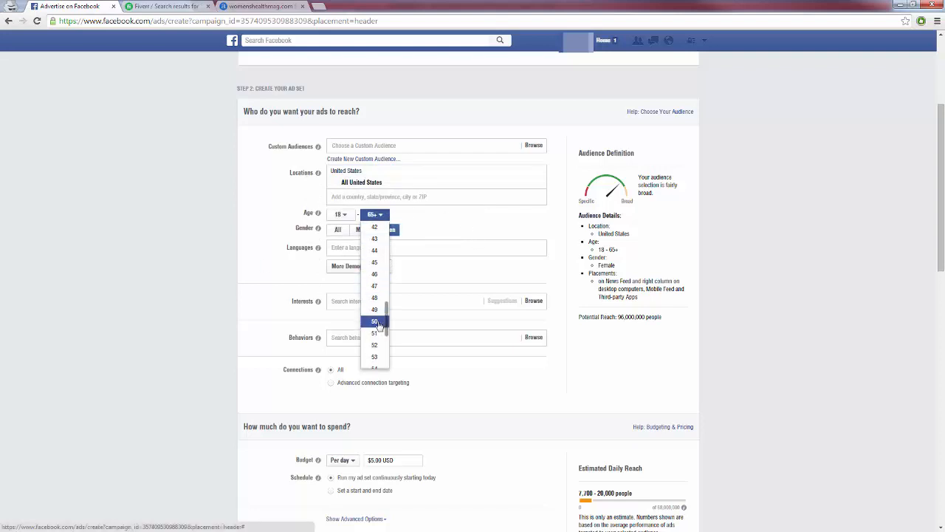
left_click(381, 320)
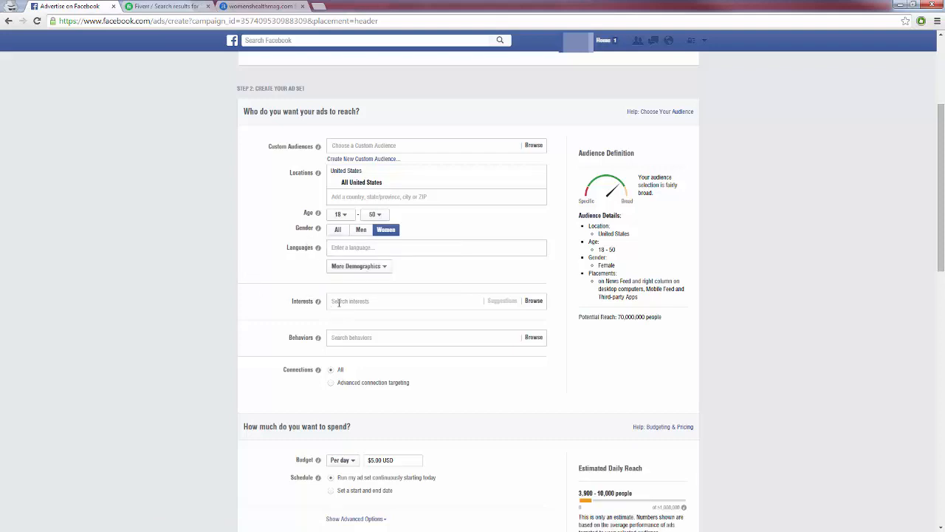
Find "weight loss" among the targeting interests and add Weight loss to the audience
left_click(342, 302)
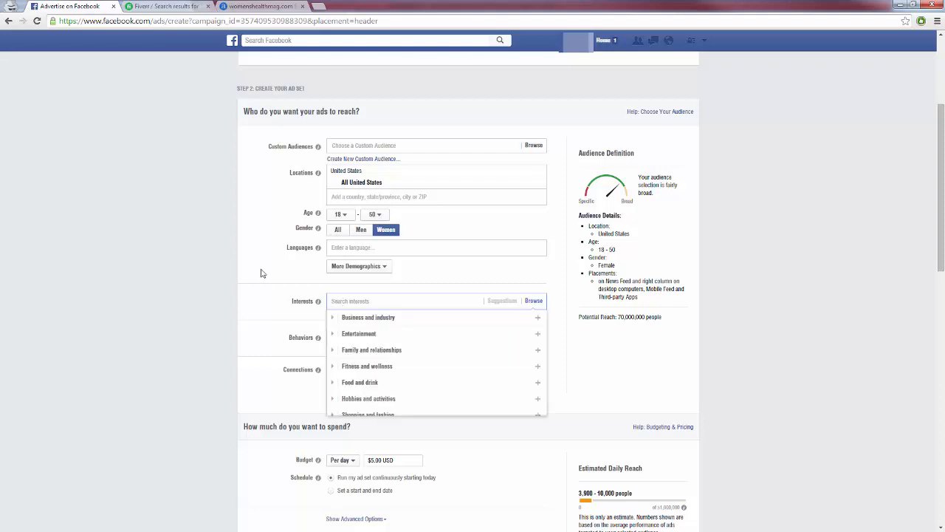
type("weight loss")
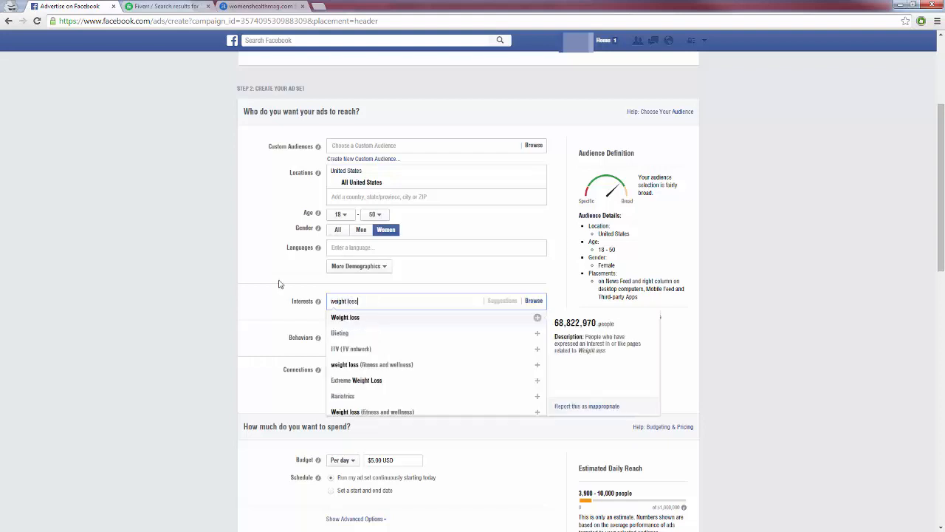
key("Return")
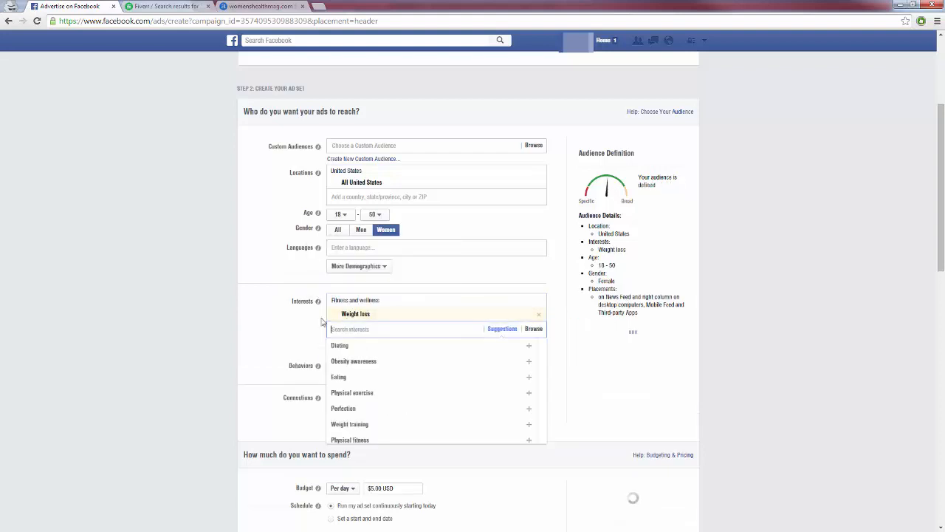
left_click(279, 321)
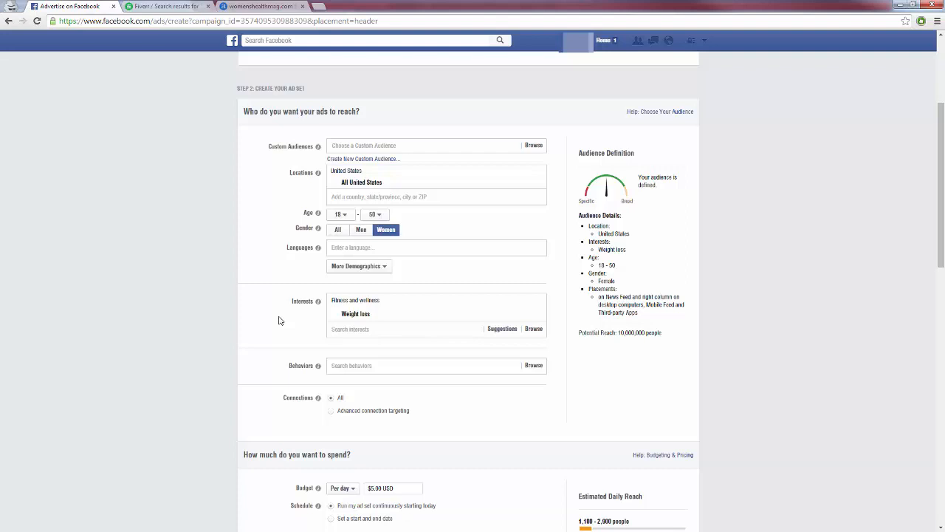
Add the suggested interests Dieting and Physical exercise to the audience targeting
left_click(345, 331)
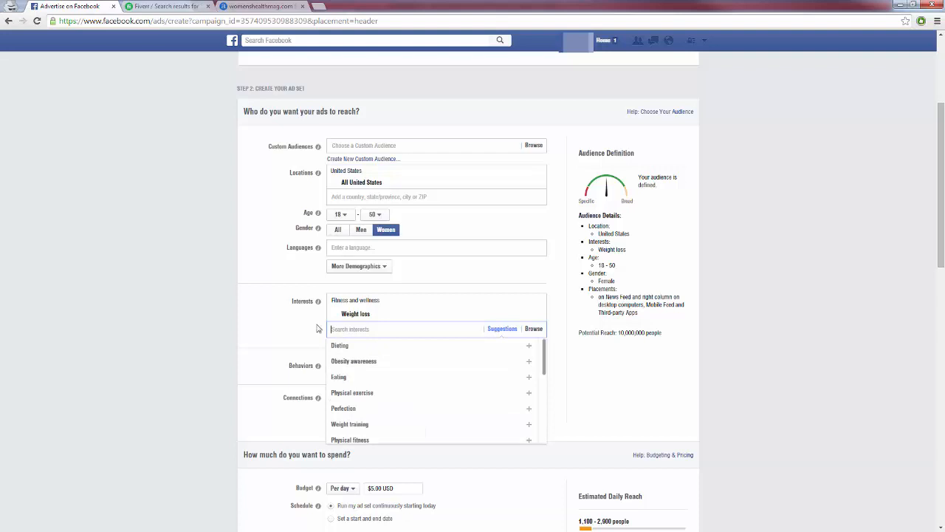
mouse_move(369, 314)
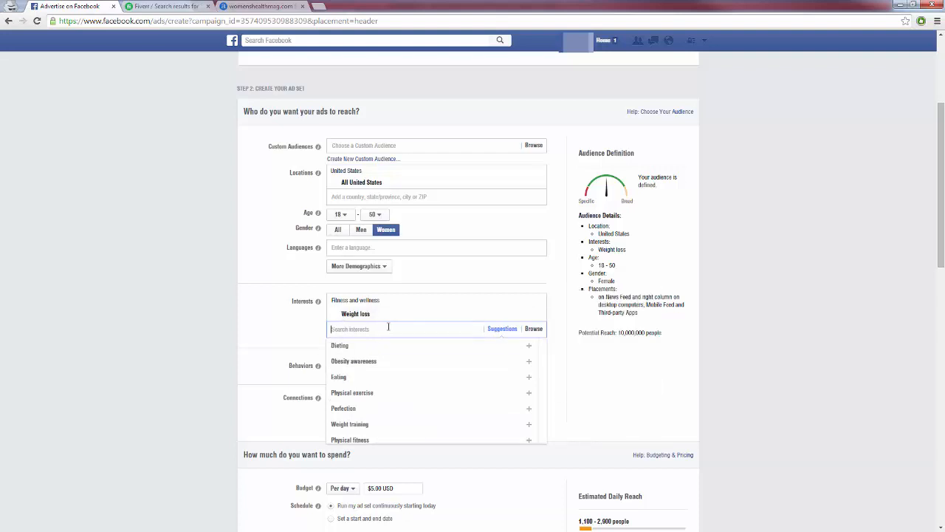
scroll(352, 353, "down", 1)
left_click(352, 353)
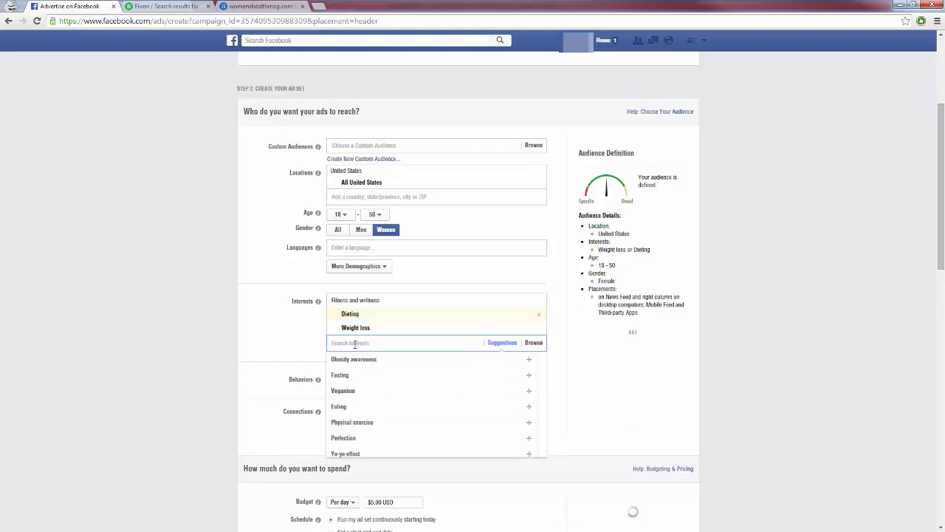
left_click(362, 423)
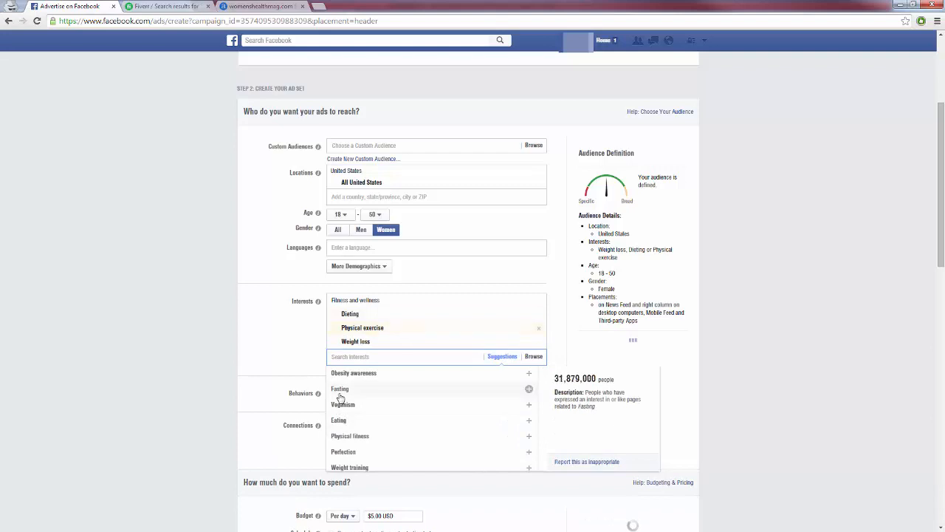
left_click(295, 363)
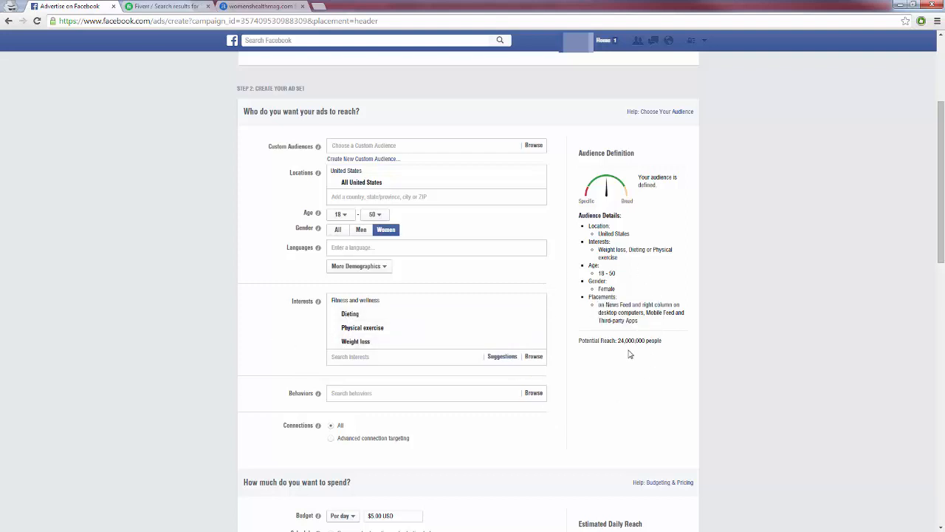
Review the ad set's budget and schedule settings, and the image and text sections for creating the ad
mouse_move(362, 343)
scroll(251, 330, "down", 3)
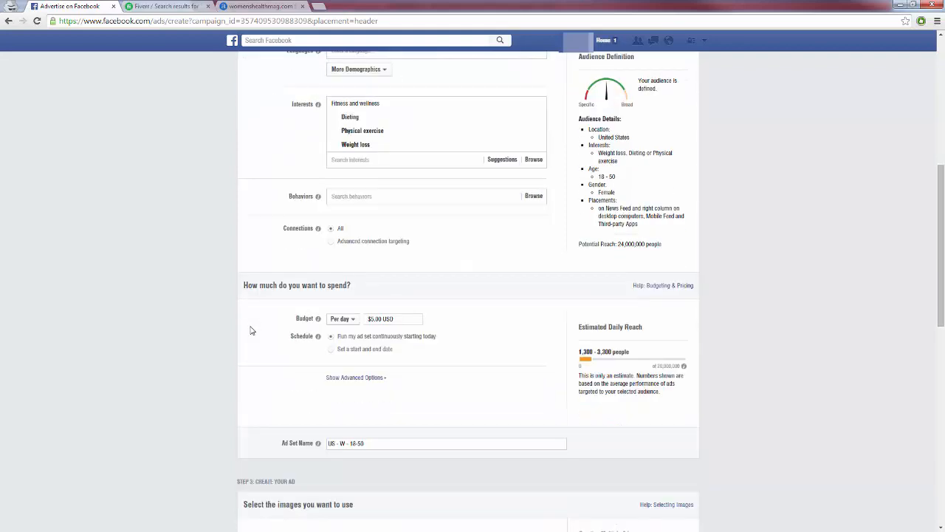
scroll(251, 330, "down", 1)
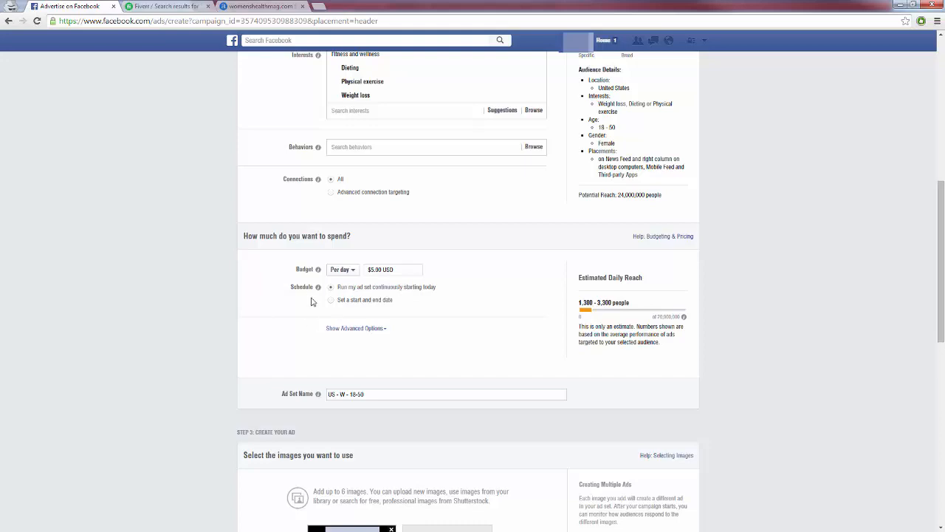
scroll(331, 347, "down", 2)
scroll(184, 363, "up", 2)
scroll(189, 350, "down", 3)
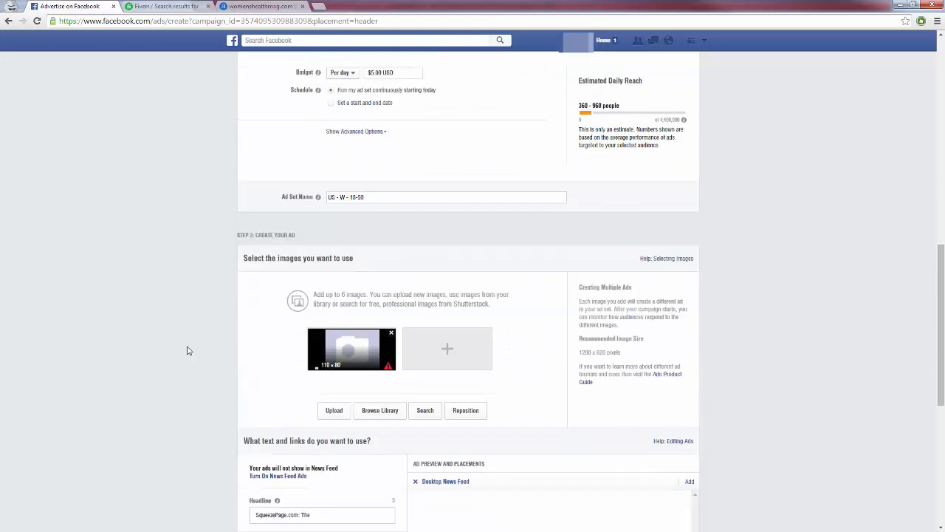
scroll(188, 350, "down", 2)
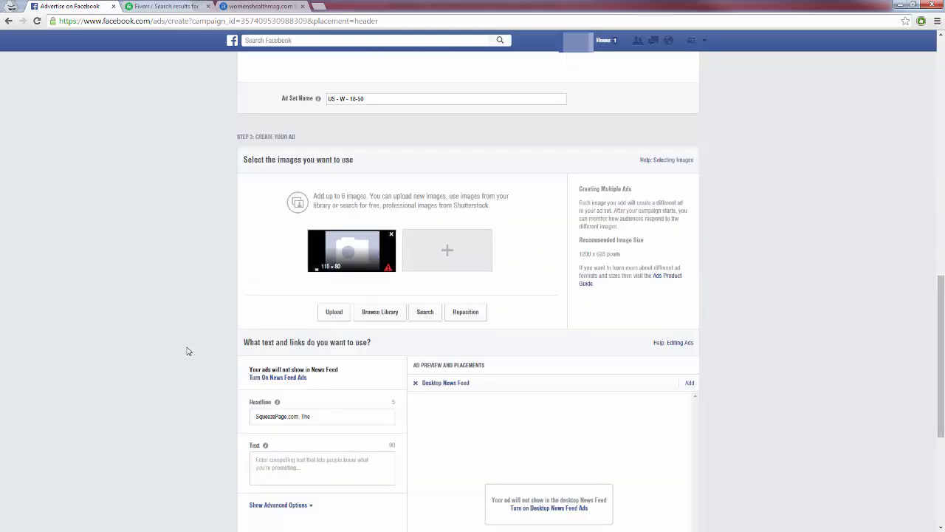
scroll(187, 351, "down", 1)
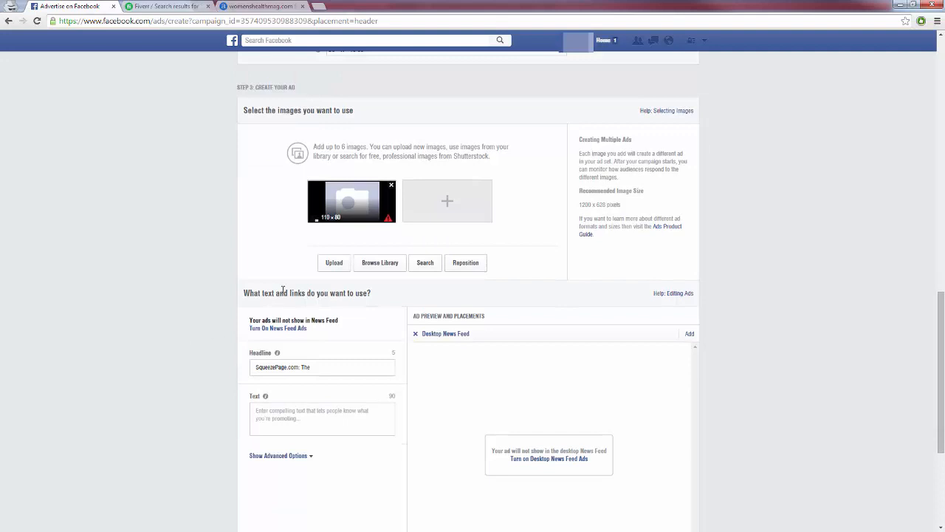
Replace the ad's placeholder image with the "25 Pounds in Only 2 Weeks!" weight-loss picture
left_click(393, 187)
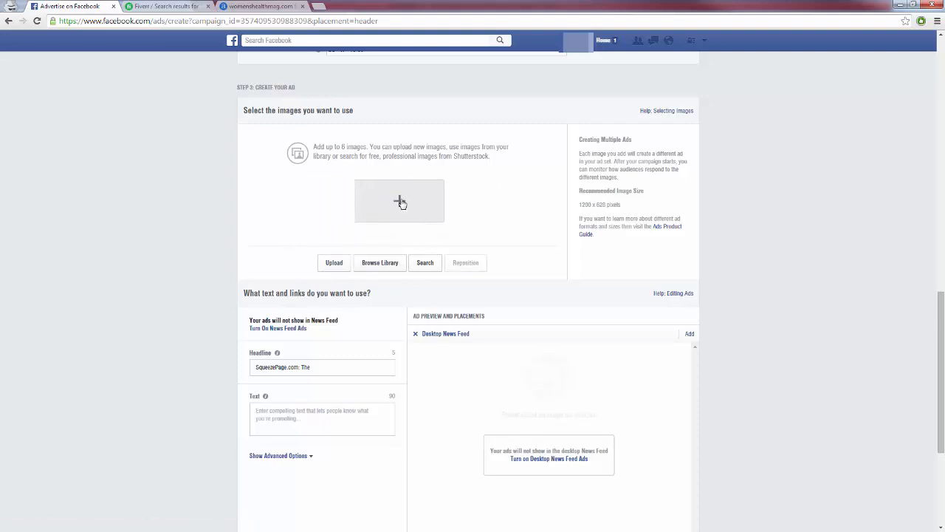
left_click(399, 202)
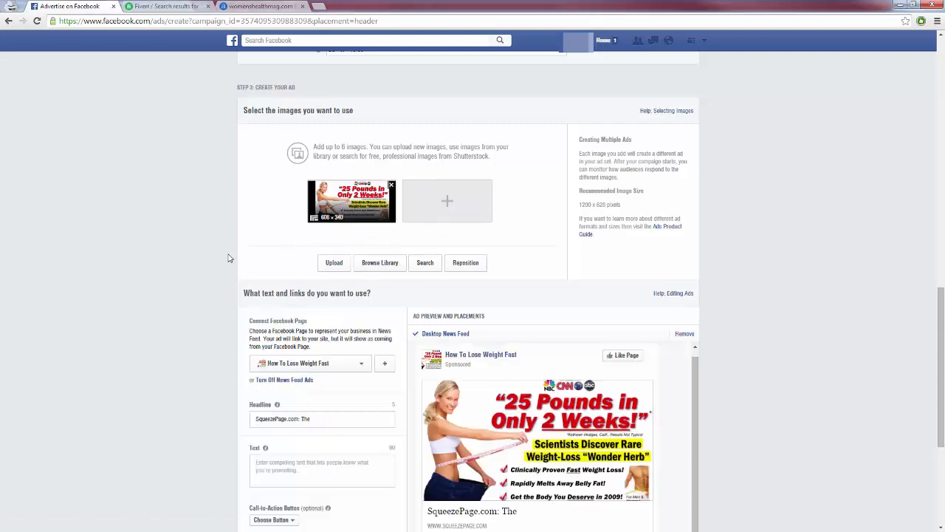
Look through the call-to-action button options available for the ad without choosing one
scroll(220, 244, "down", 2)
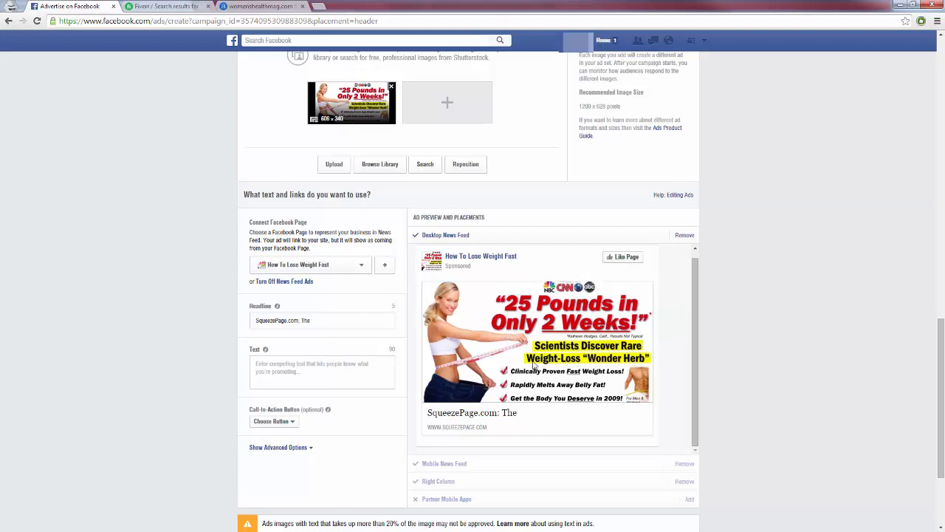
left_click(294, 425)
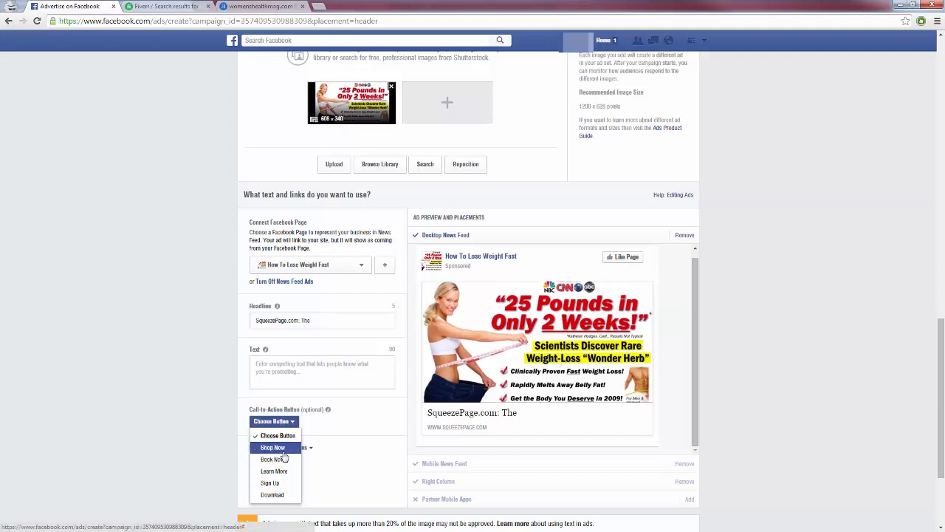
left_click(287, 423)
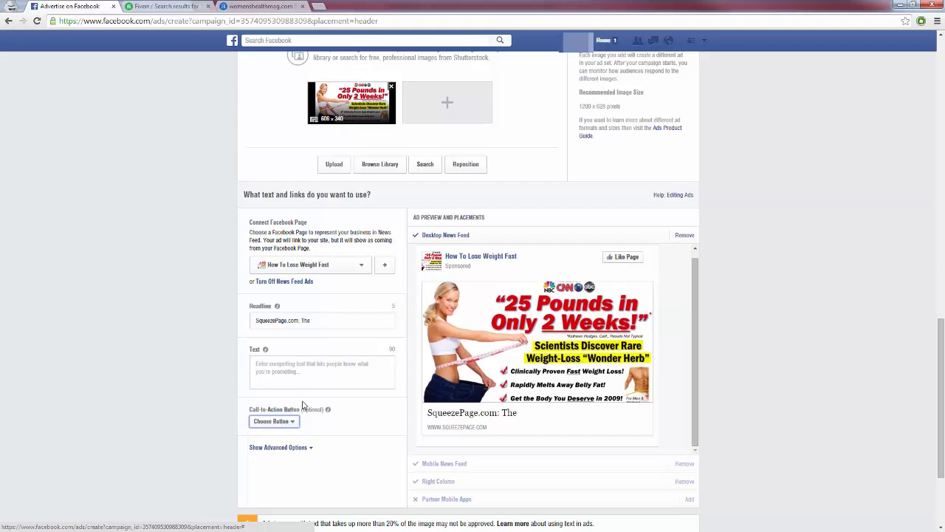
Switch to the Fiverr search results for "facebook news feed ad" and browse the ad design gigs
left_click(178, 6)
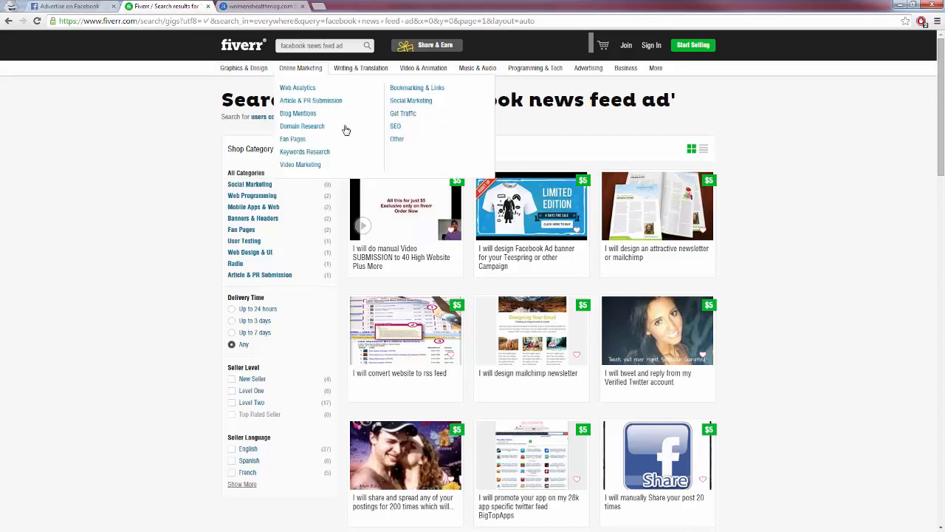
scroll(441, 323, "down", 2)
scroll(441, 323, "down", 3)
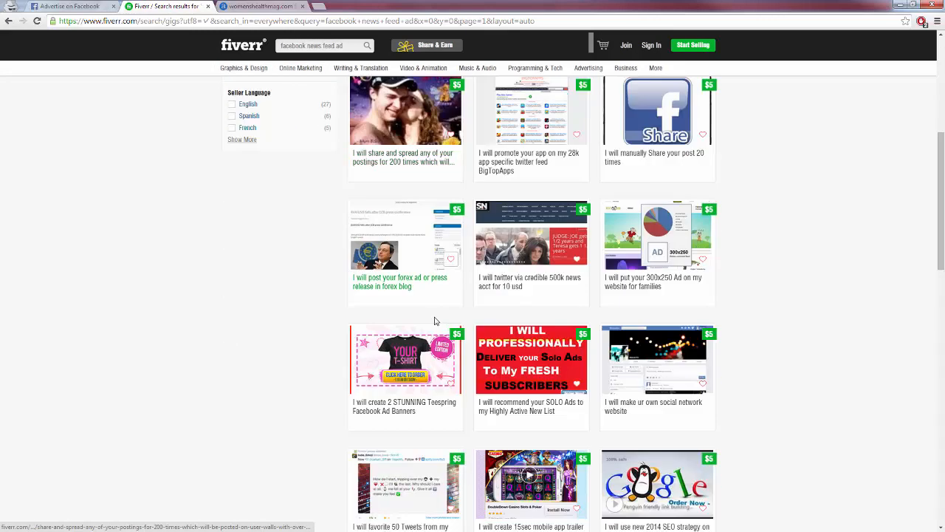
scroll(437, 321, "up", 5)
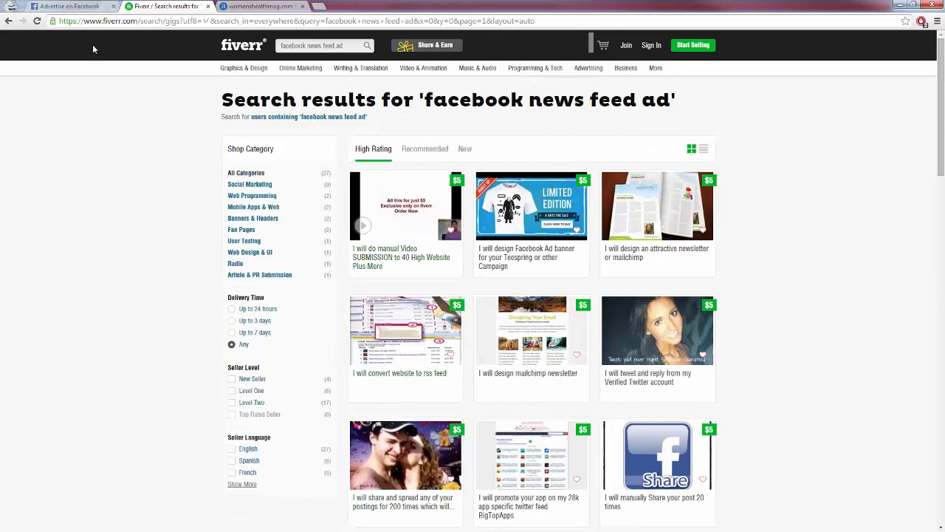
Return to the Facebook ad setup and remove the Right Column placement from the ad
left_click(77, 6)
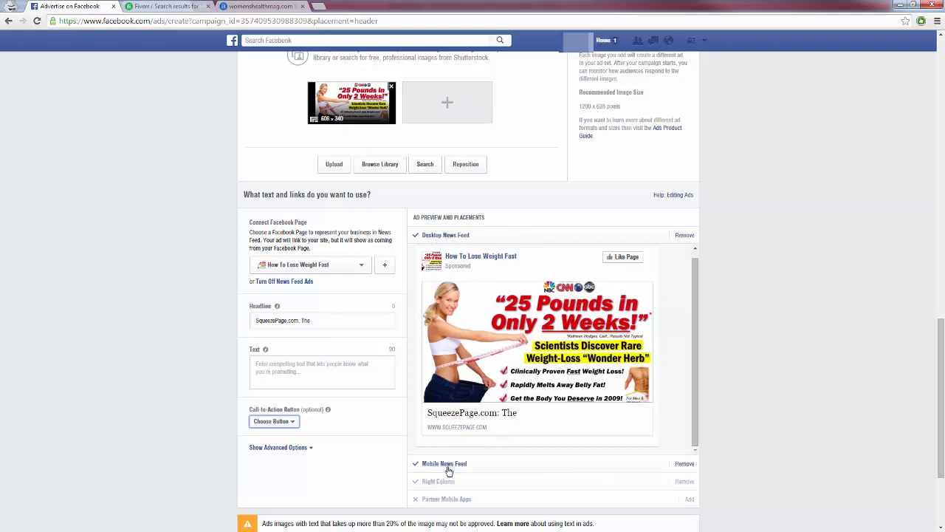
left_click(685, 482)
scroll(650, 510, "down", 1)
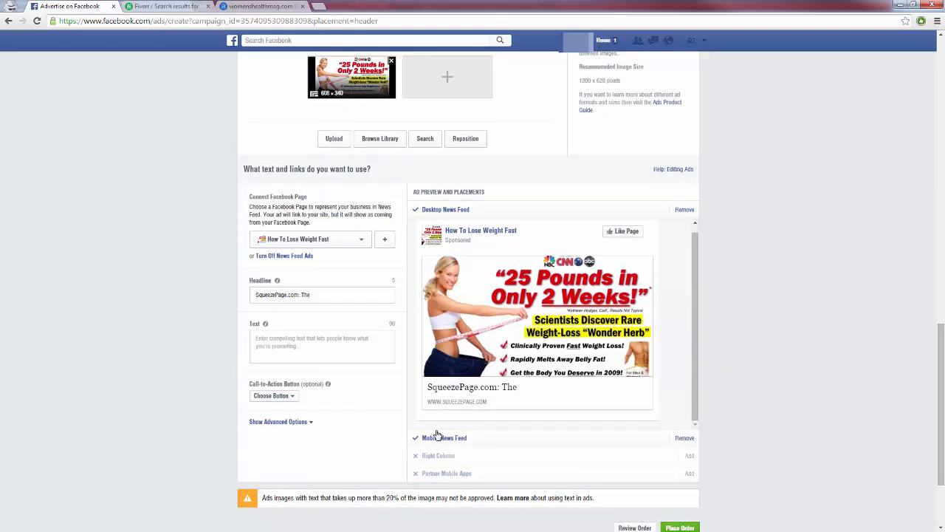
scroll(443, 466, "up", 1)
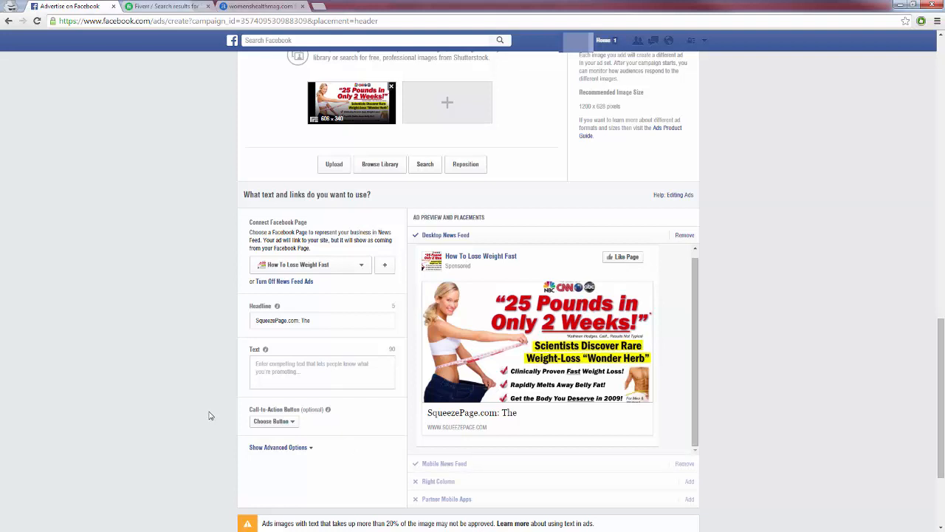
Replace the ad's headline with "How To Lose 25 Pounds!"
left_click_drag(342, 320, 255, 320)
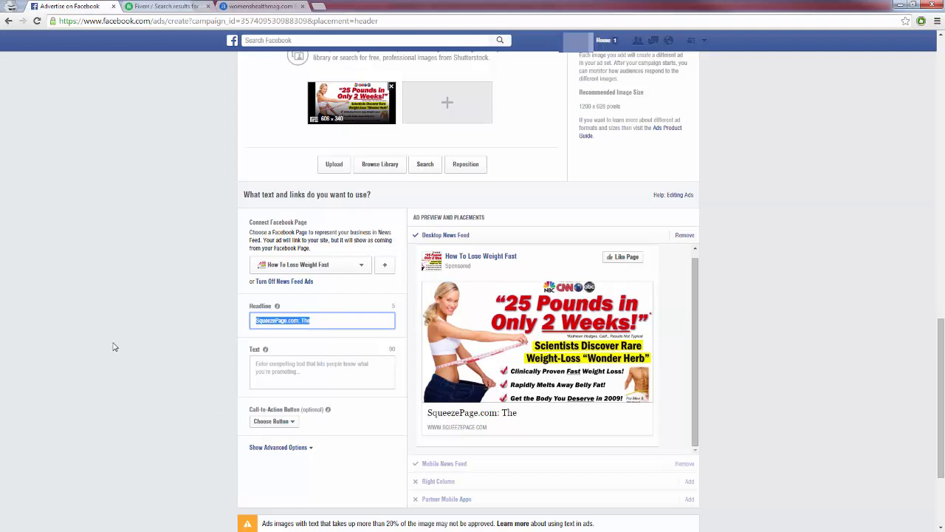
type("How To Lose 25 Pounds!")
left_click(222, 346)
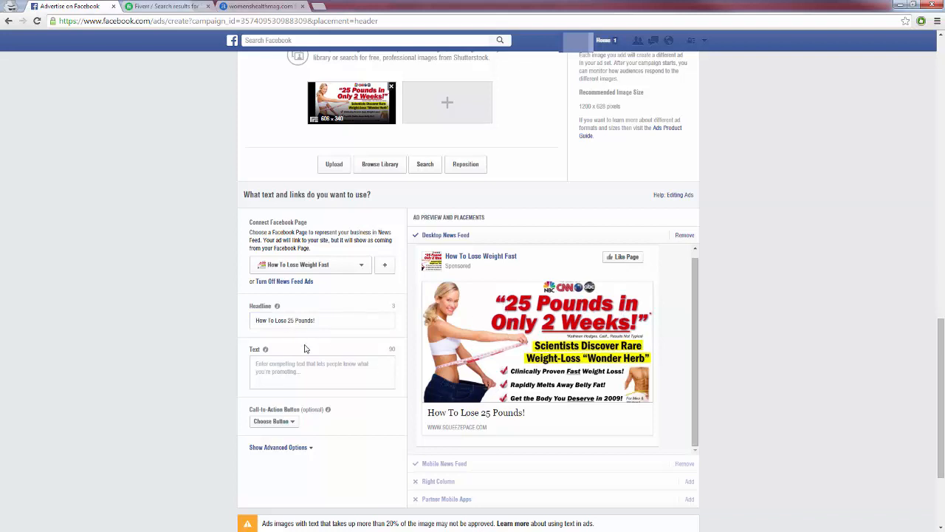
Set the ad text to "Tired of those love handles? Click here to learn how I lost 25 pounds in only 2 weeks!"
left_click(277, 369)
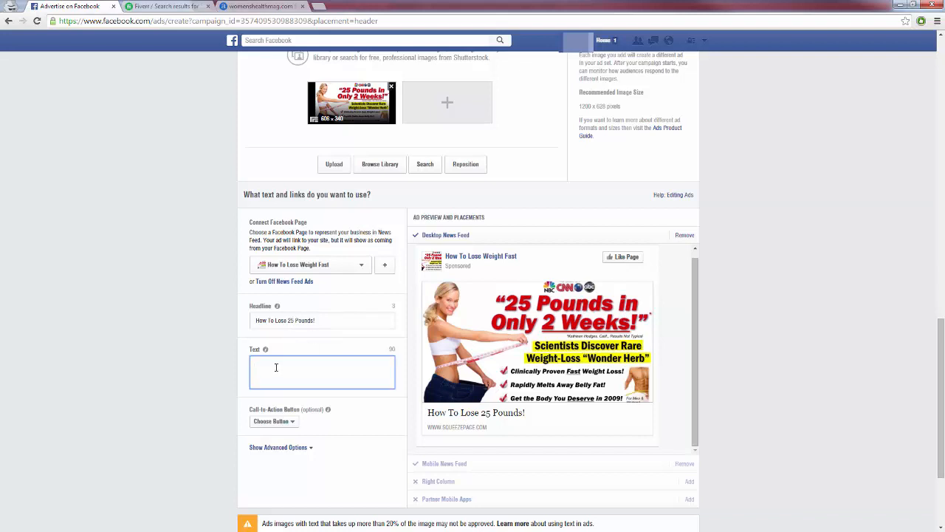
type("Tired of those love handles? Click here to learn how I lost 25 pounds in only 2 weeks!")
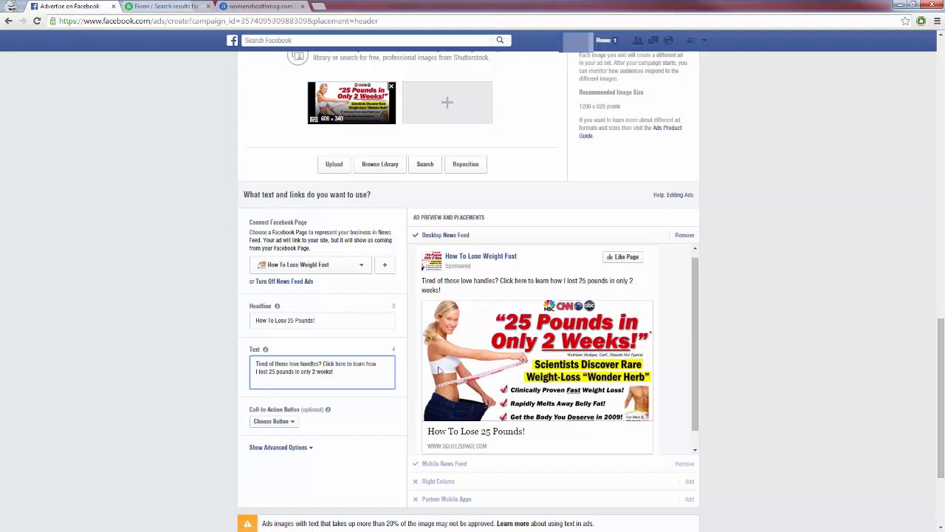
scroll(511, 395, "up", 20)
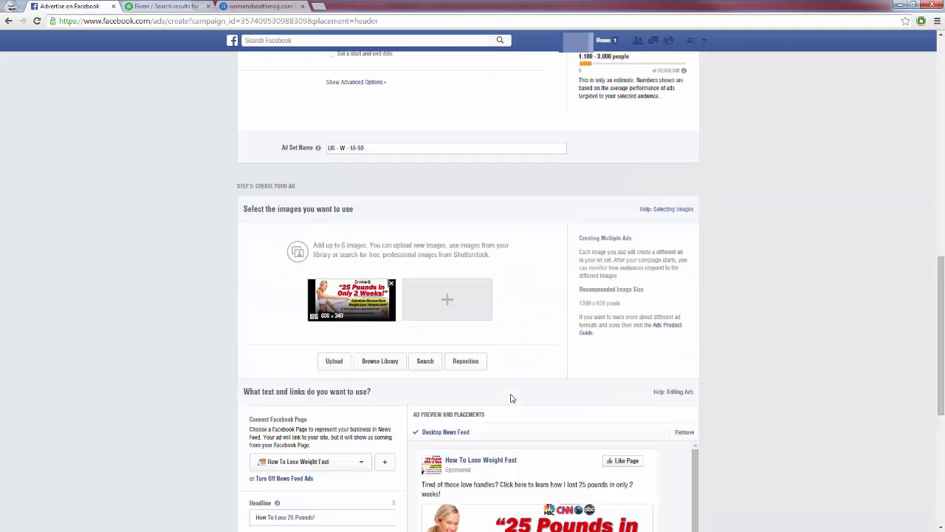
scroll(224, 320, "down", 20)
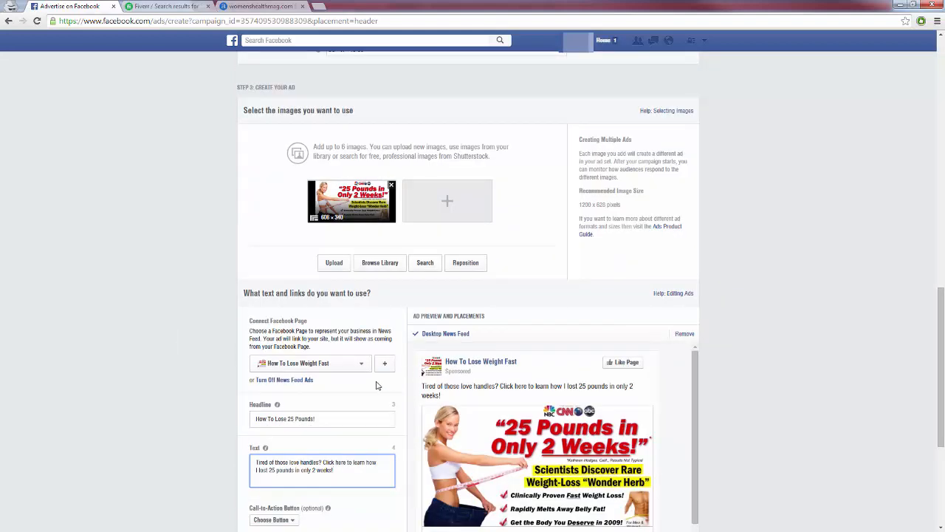
scroll(381, 387, "down", 1)
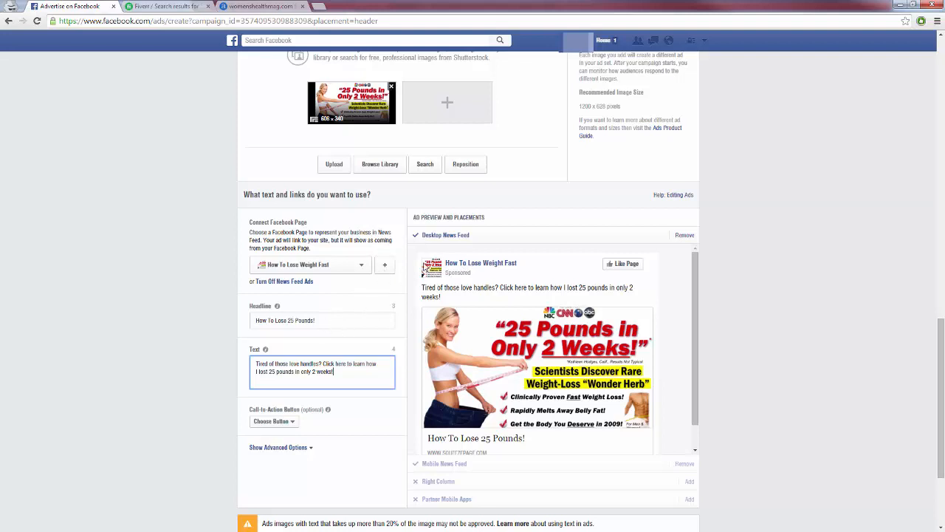
scroll(487, 340, "down", 1)
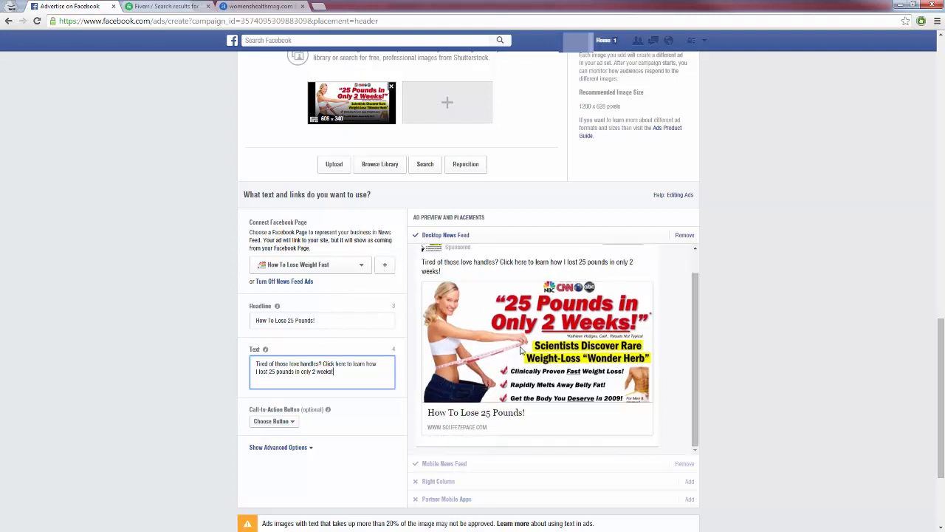
Set the ad's call-to-action button to Download
left_click(293, 422)
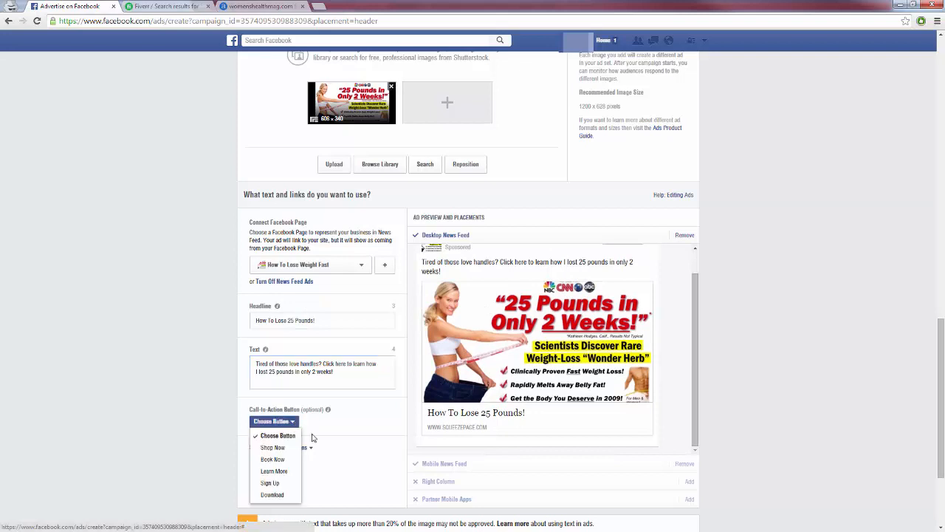
left_click(272, 495)
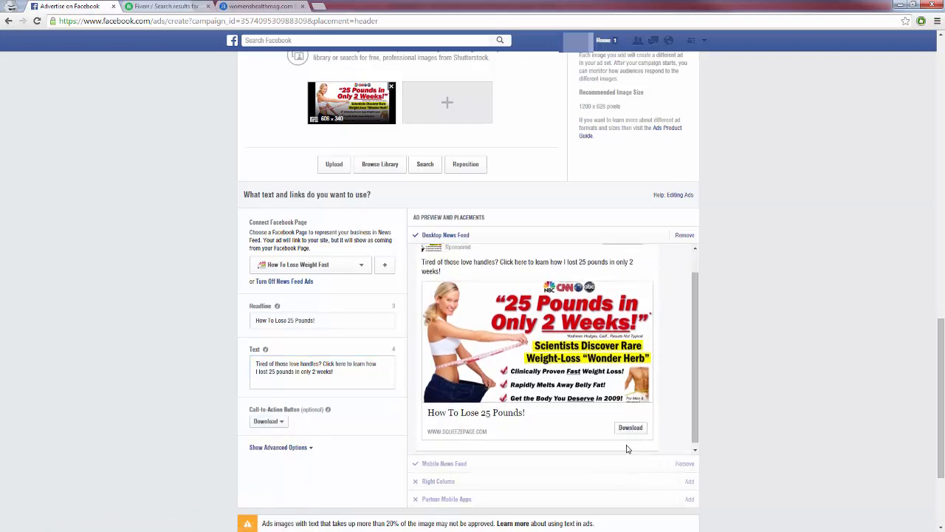
left_click(281, 423)
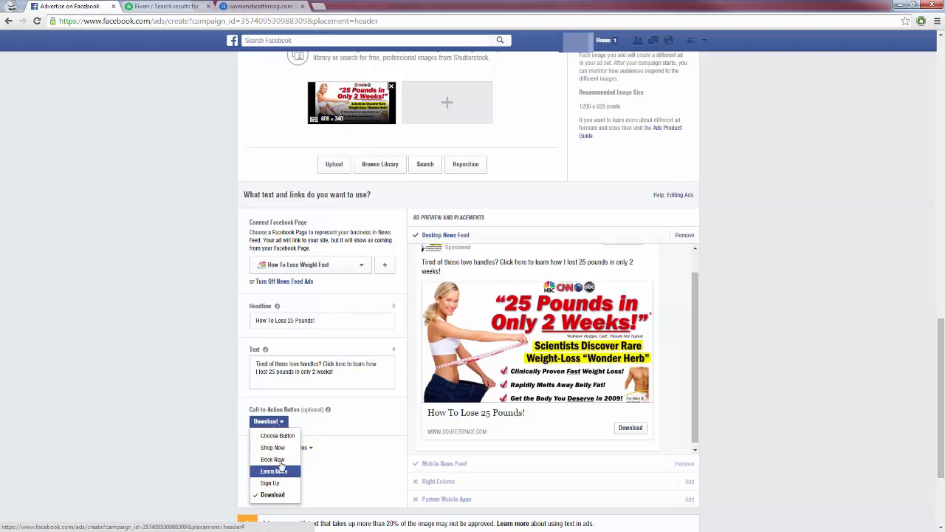
left_click(282, 421)
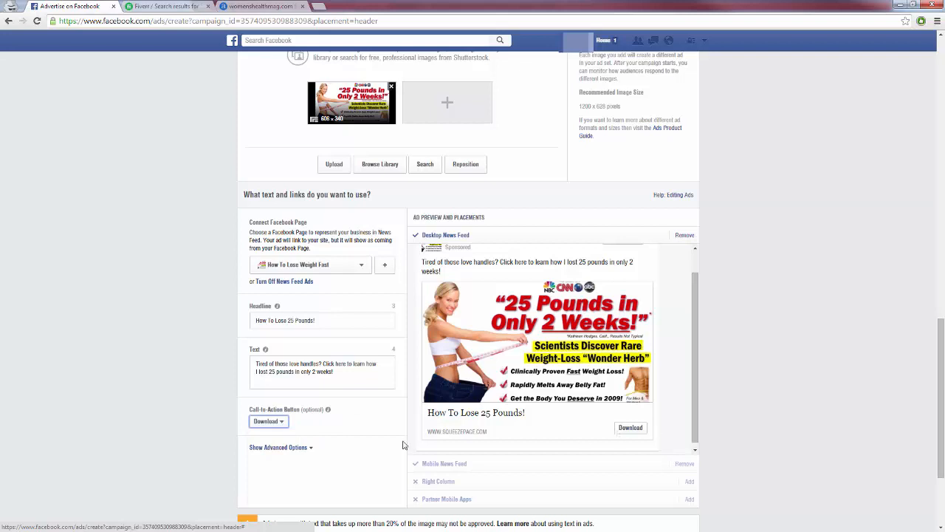
Try the sample text "rgrgg" as the News Feed link description in the advanced options, and clear it again
left_click(300, 448)
scroll(334, 482, "down", 1)
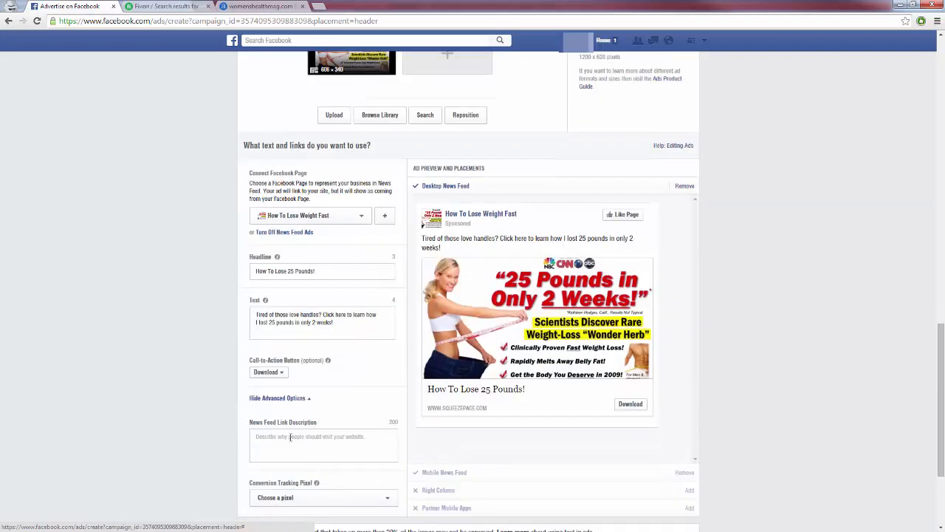
left_click(290, 437)
type("rgrgg")
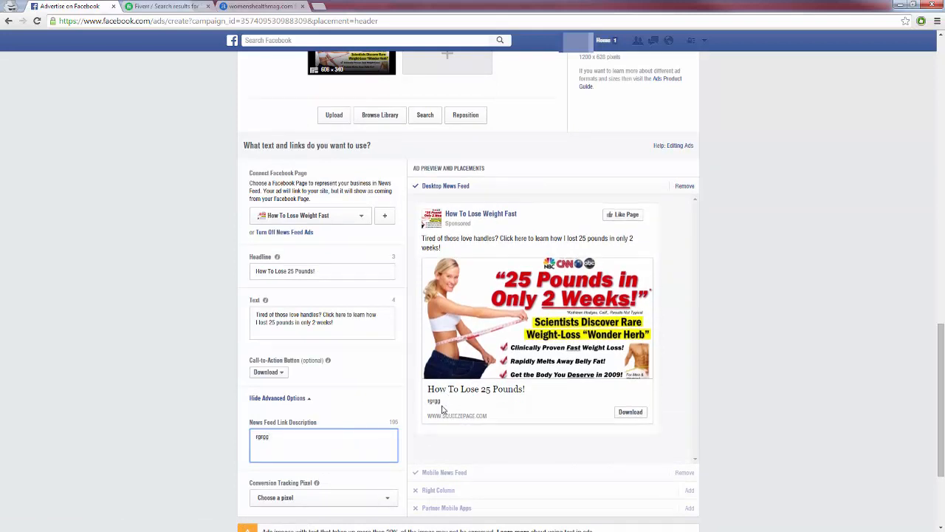
double_click(264, 439)
key("BackSpace")
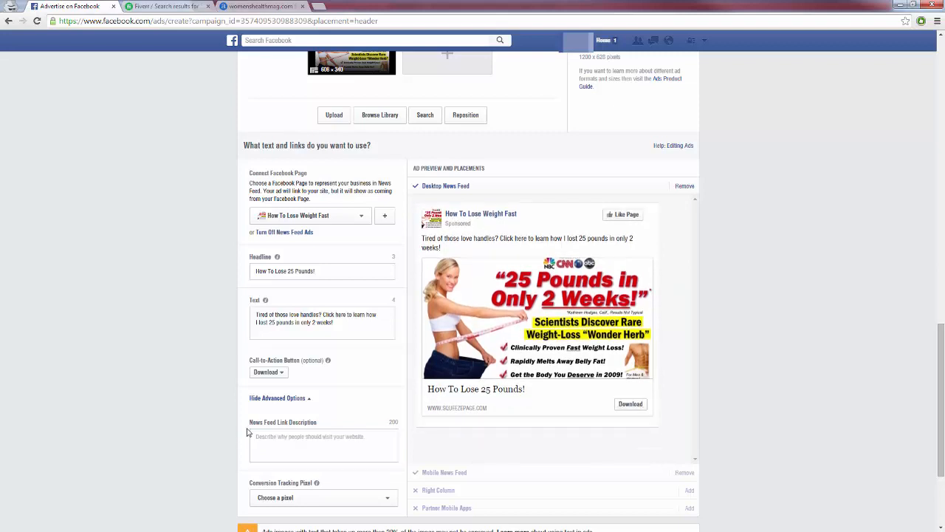
left_click(272, 399)
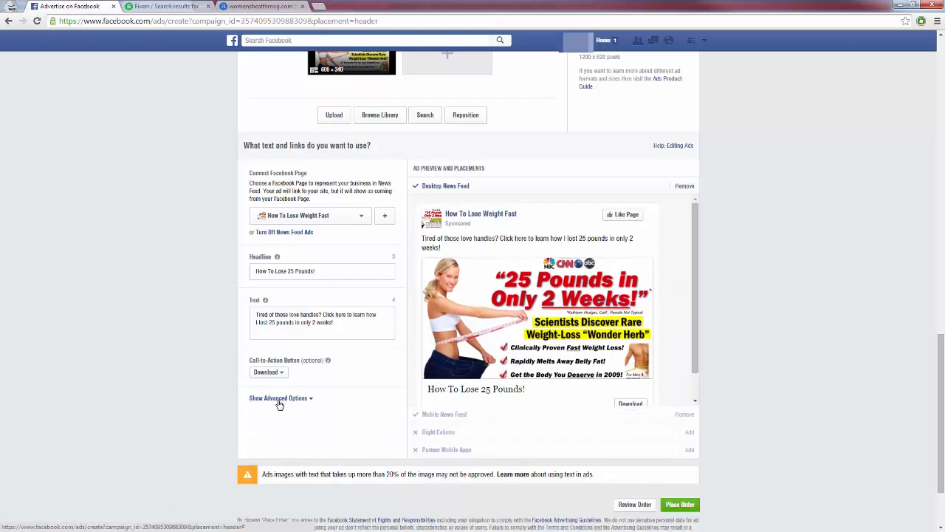
Remove the Dieting and Physical exercise interests from the audience targeting, keeping only Weight loss
scroll(487, 295, "down", 1)
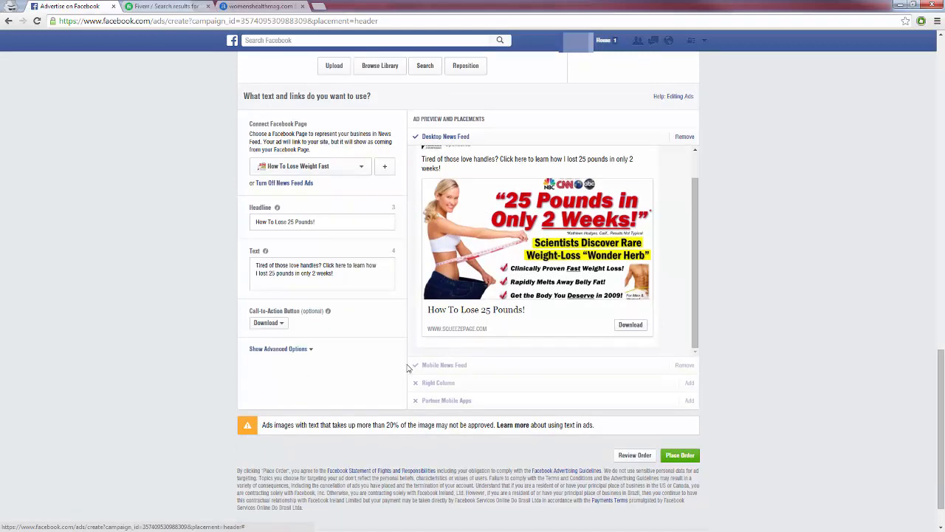
scroll(325, 407, "up", 1)
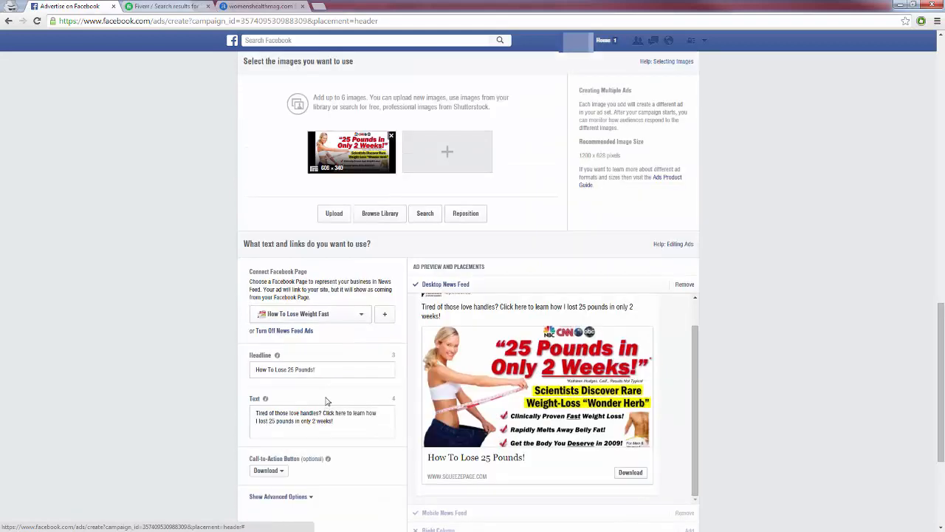
scroll(299, 405, "up", 2)
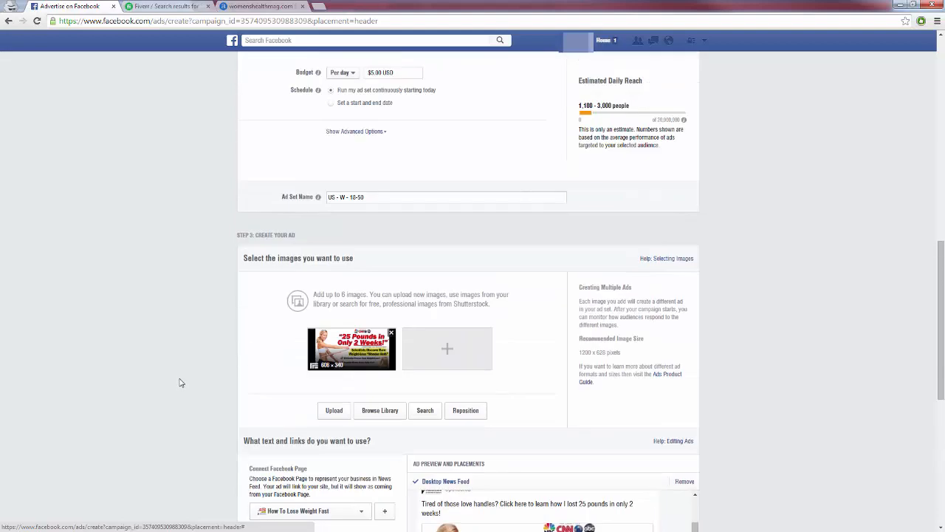
scroll(181, 382, "up", 4)
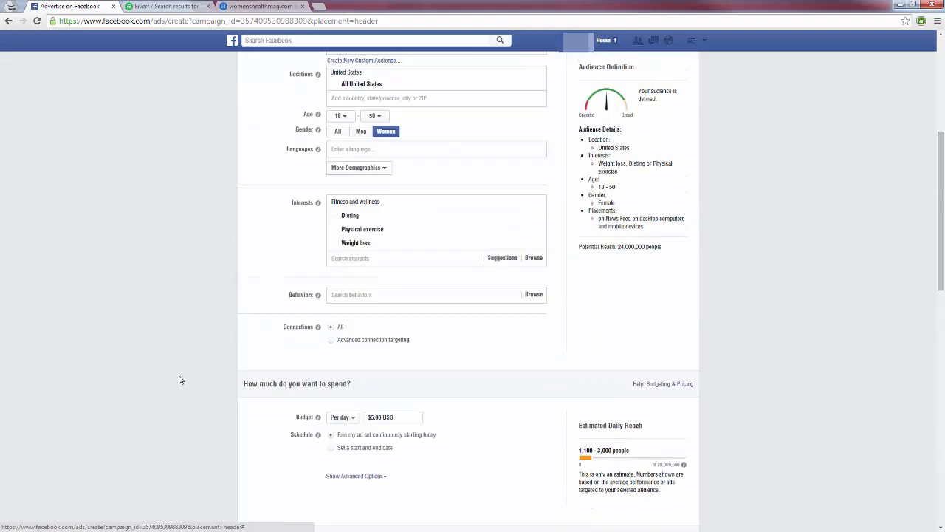
mouse_move(377, 240)
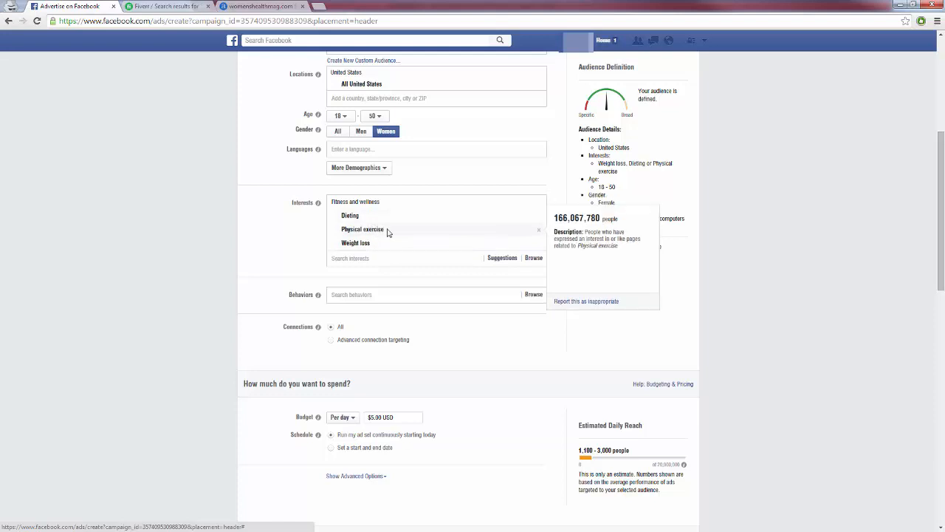
left_click(544, 217)
left_click(544, 217)
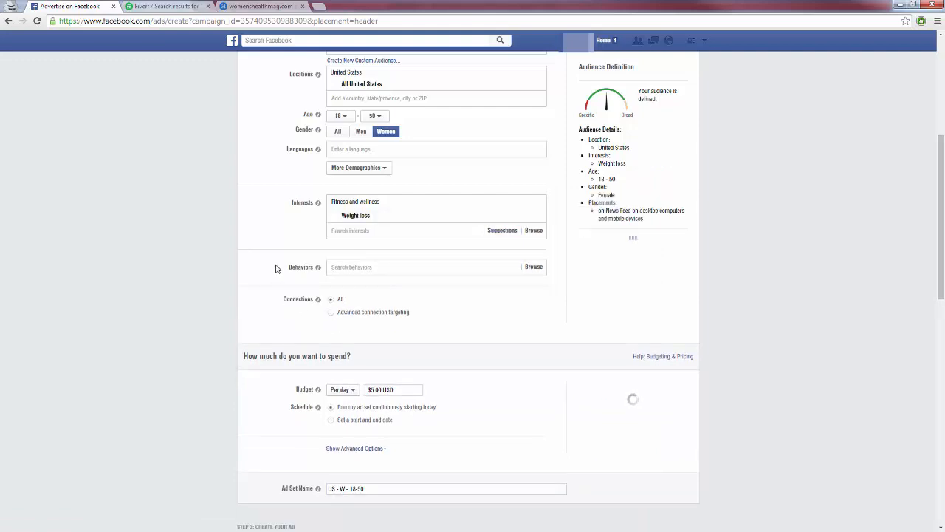
Review the ad set's audience and budget settings and the campaign's website and name
scroll(348, 225, "down", 7)
scroll(263, 313, "up", 7)
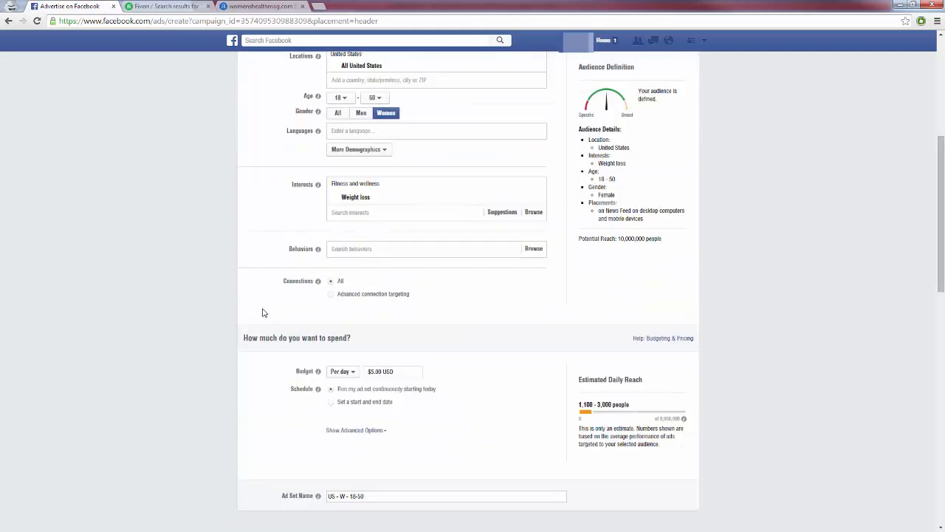
scroll(263, 313, "down", 1)
scroll(238, 309, "up", 1)
scroll(240, 299, "up", 4)
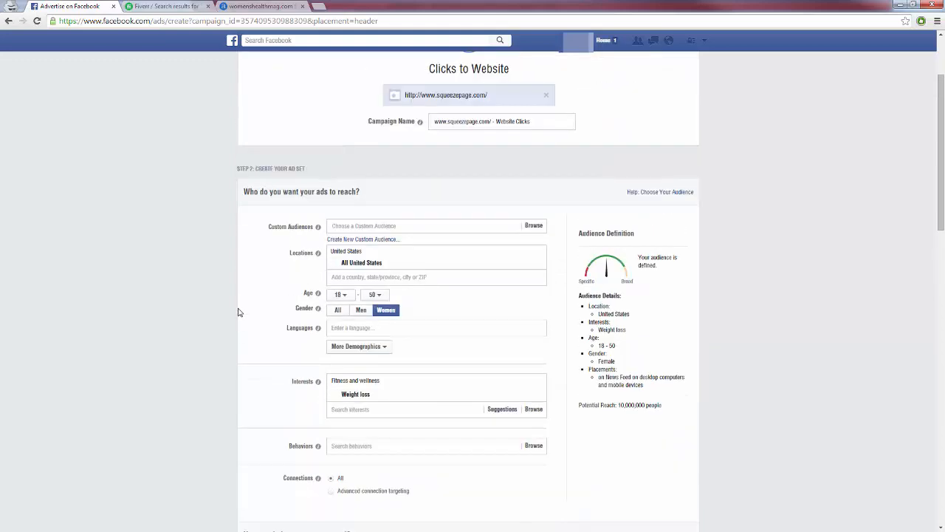
Replace the Weight loss interest in the ad set's audience targeting with the Dieting interest
scroll(456, 396, "down", 3)
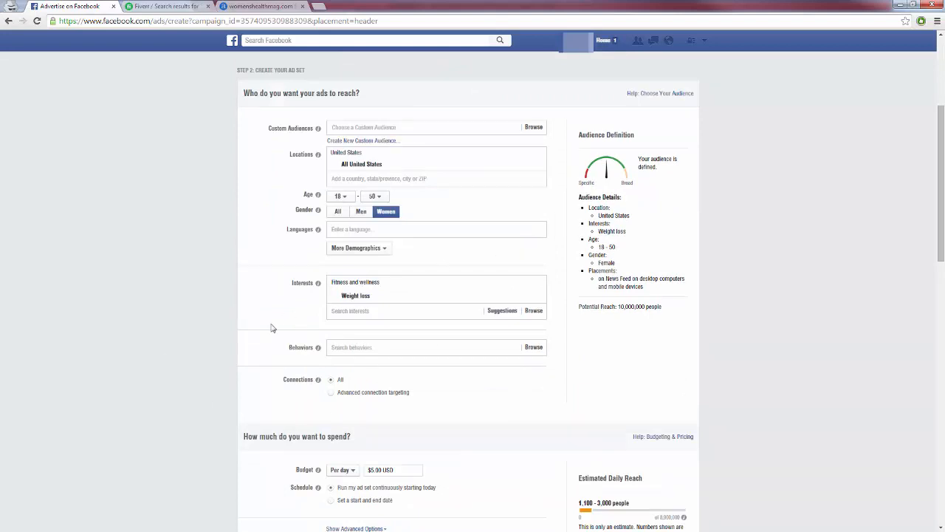
scroll(256, 337, "down", 1)
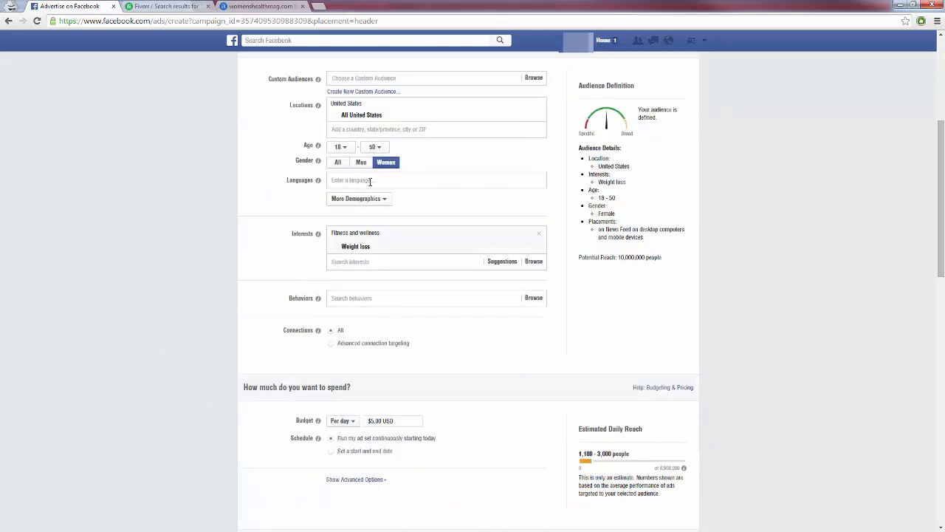
mouse_move(500, 249)
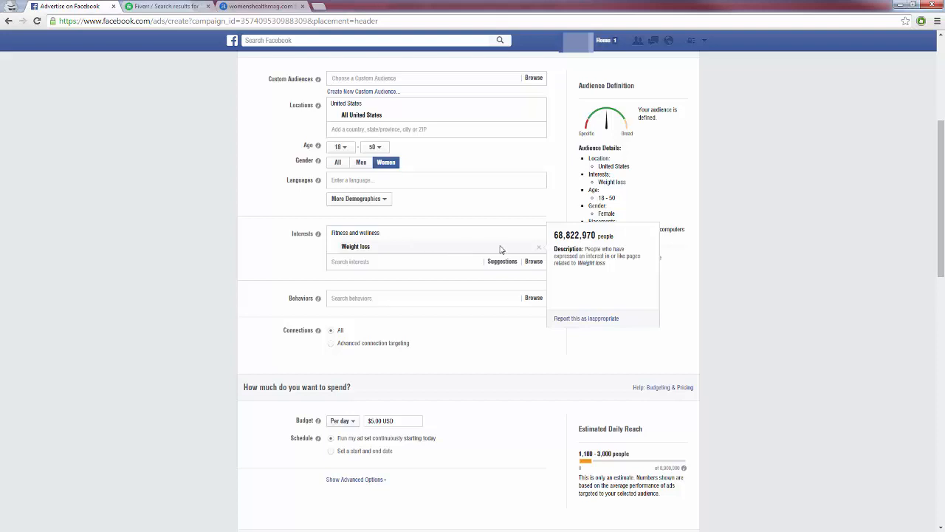
left_click(539, 248)
left_click(376, 235)
type("dietin")
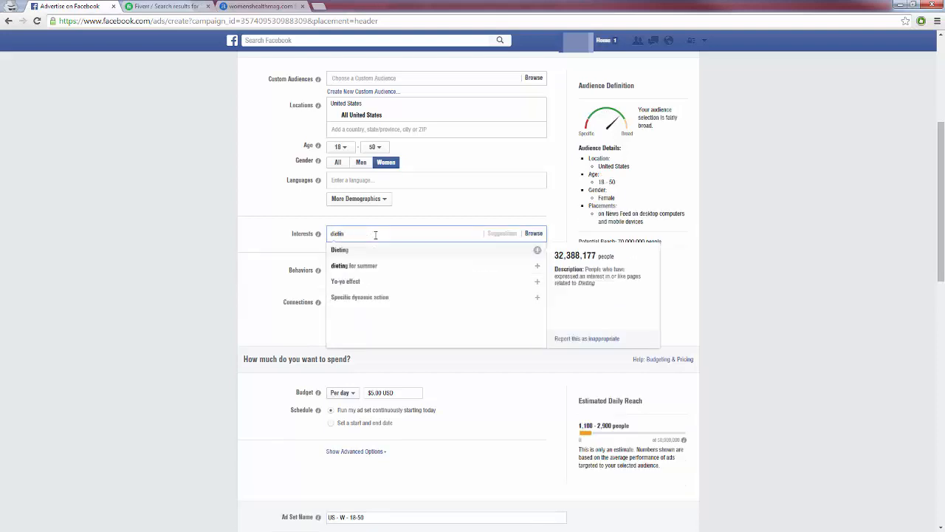
left_click(412, 251)
left_click(263, 240)
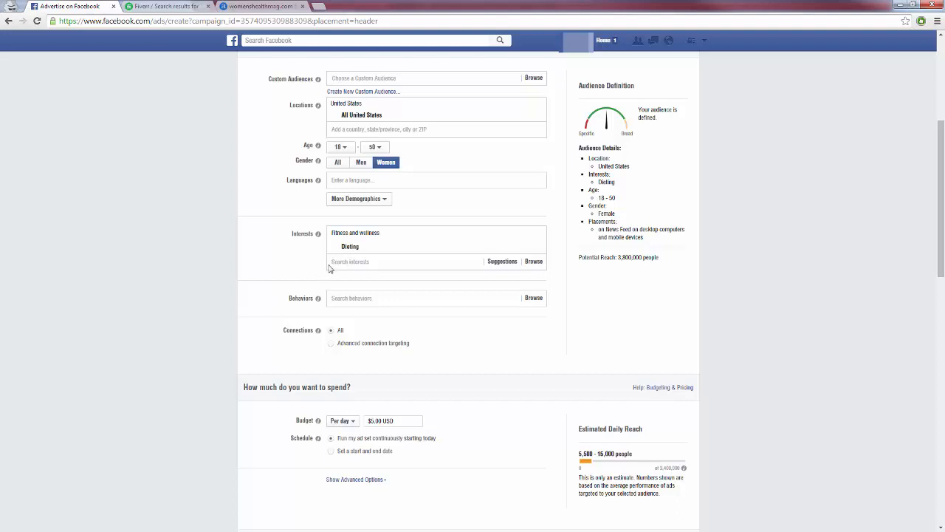
mouse_move(441, 248)
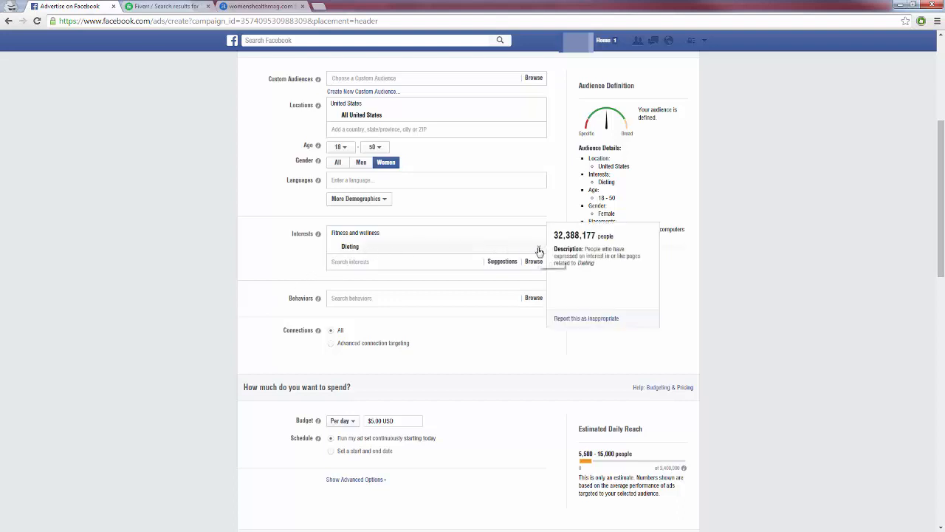